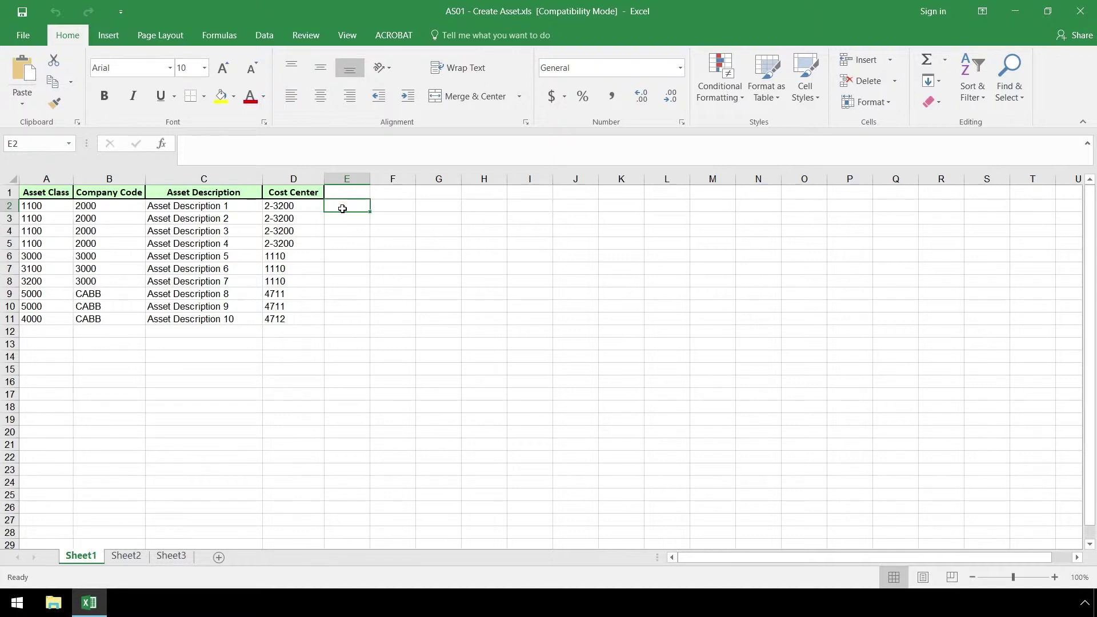
- Start recording AS01 and log on to Innowera SAP IDES Internal with the account password
click(88, 603)
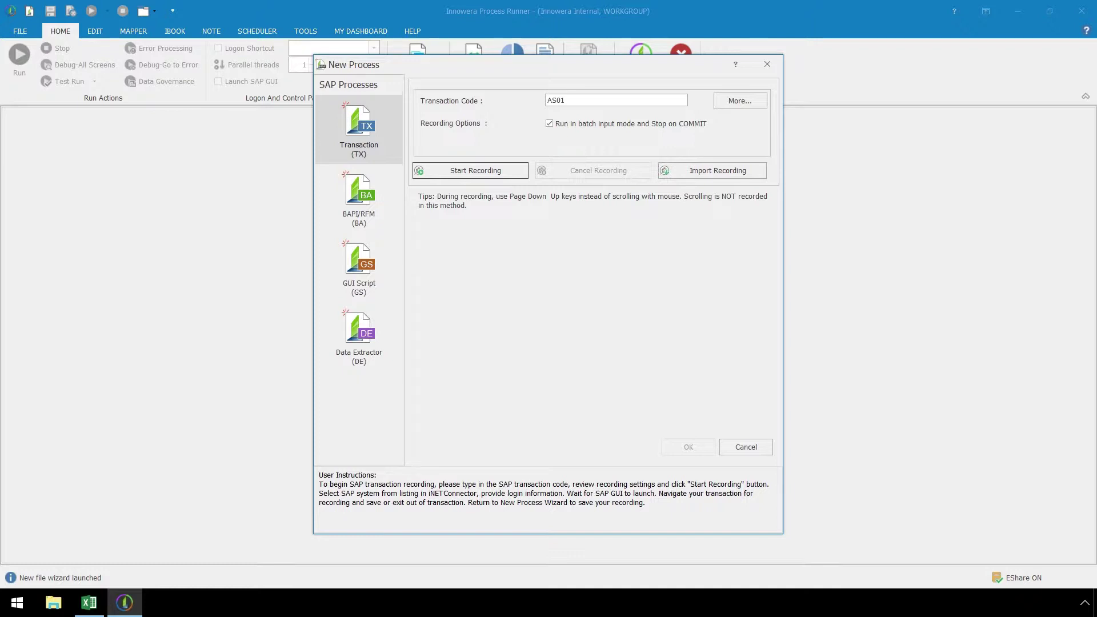
click(512, 166)
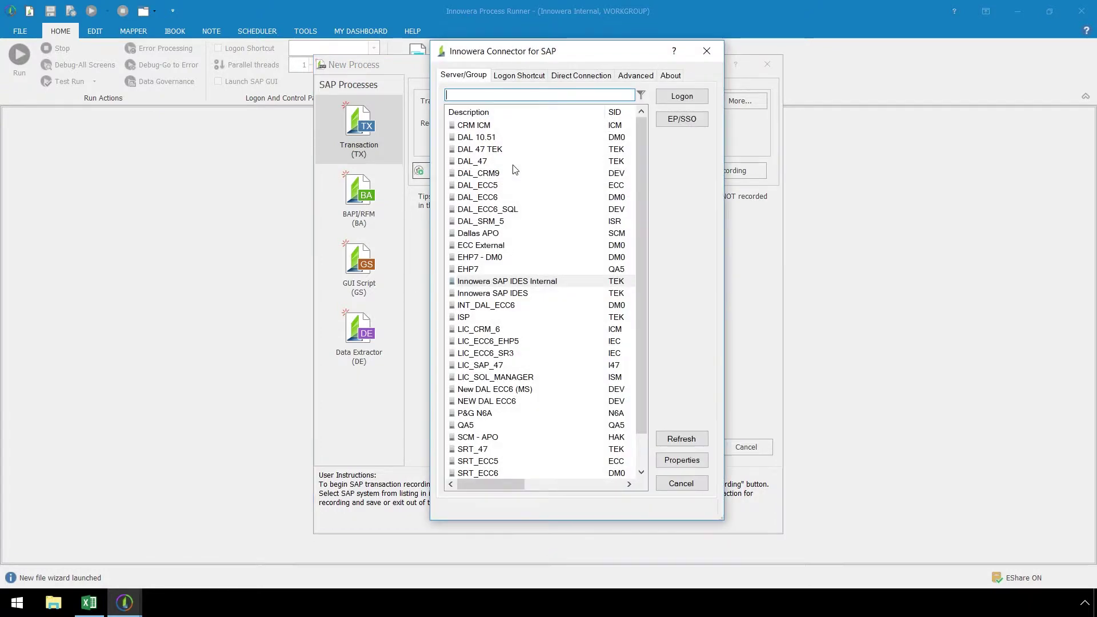
click(571, 284)
double_click(572, 290)
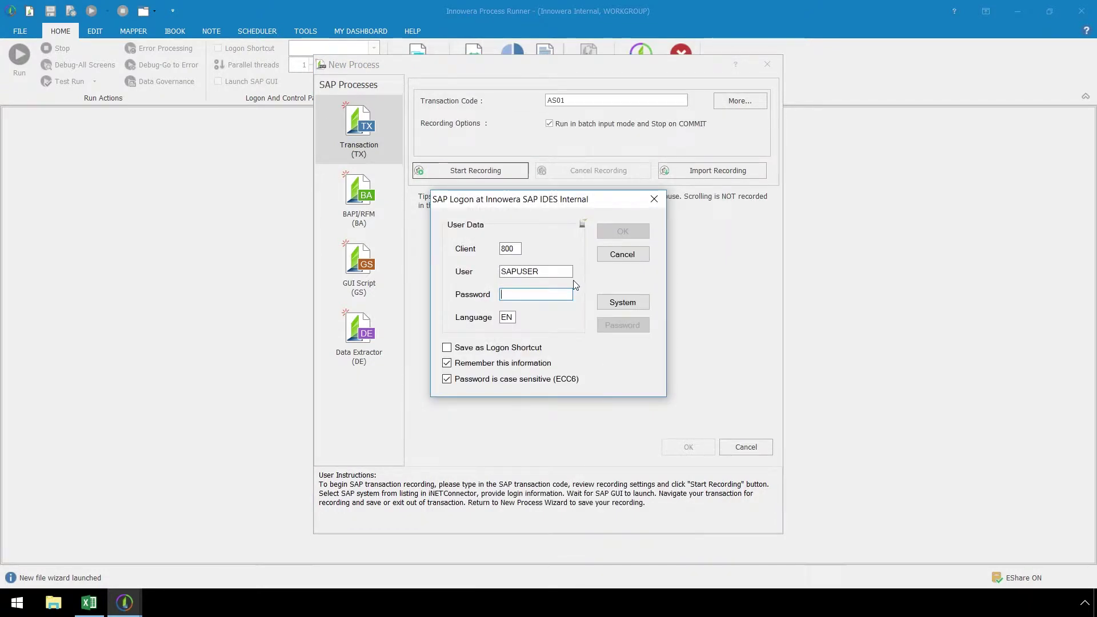
text(****)
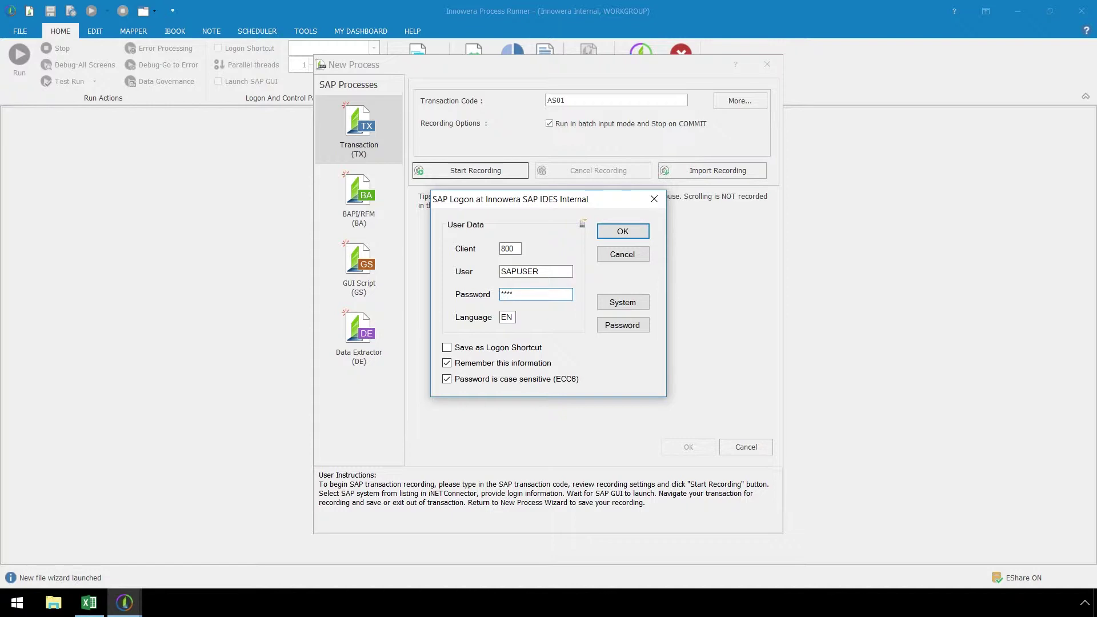
click(625, 232)
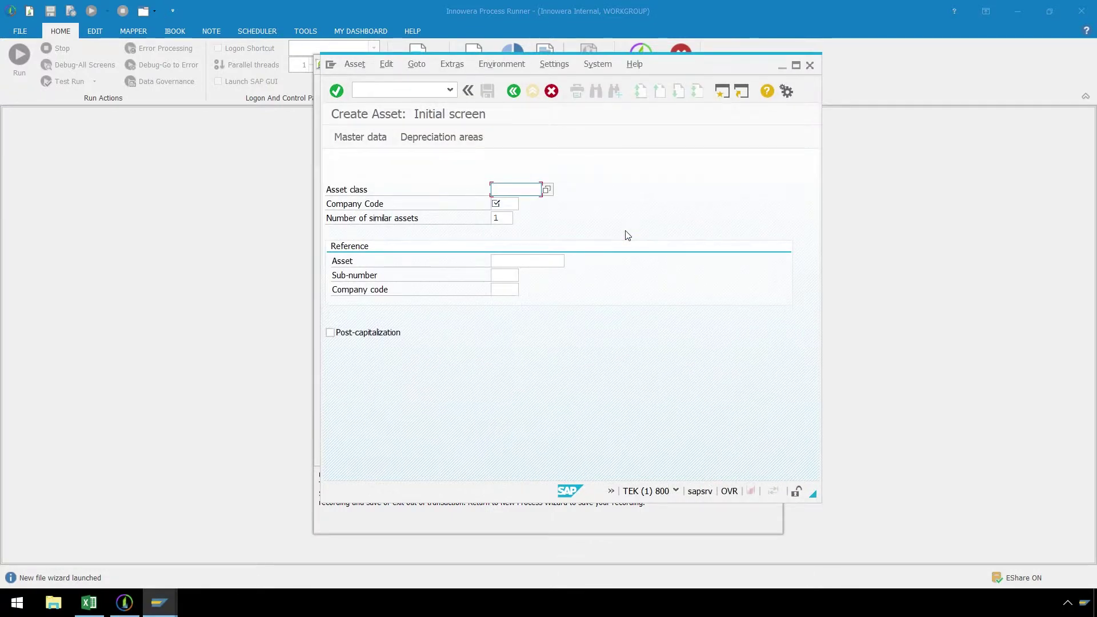
- Enter asset class 1100 and company code 2000 on the Create Asset initial screen
click(91, 604)
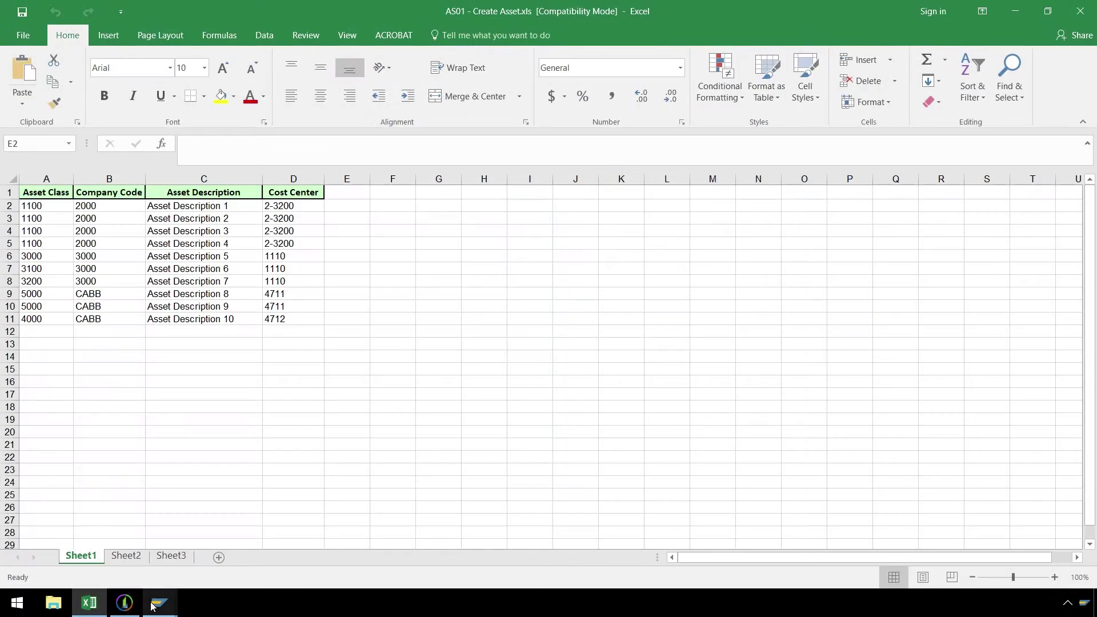
mouse_move(159, 603)
click(221, 579)
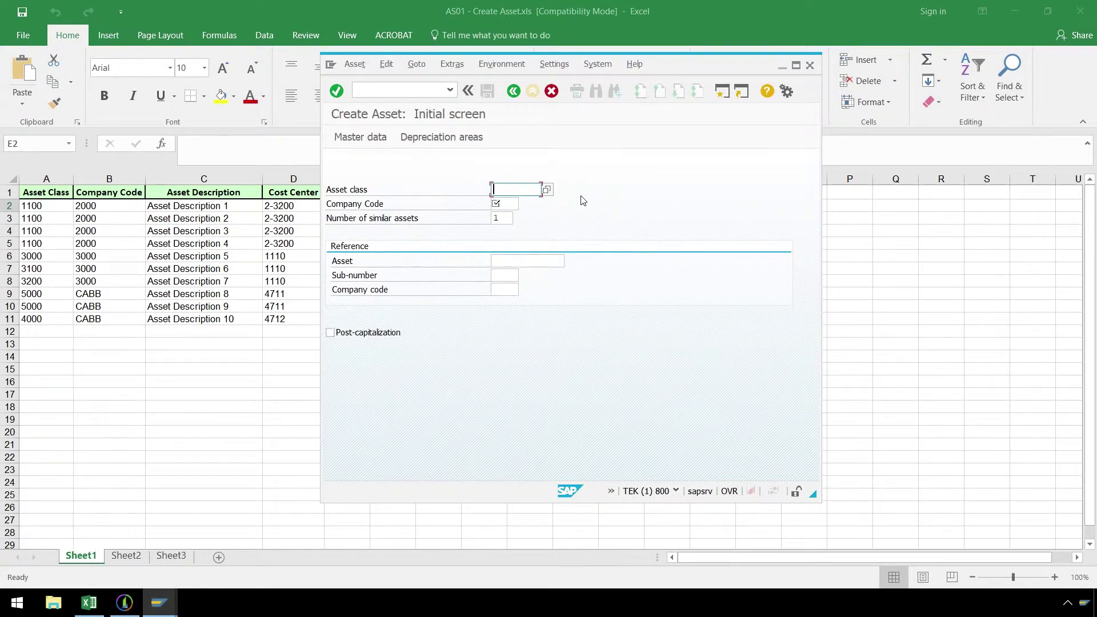
text(1)
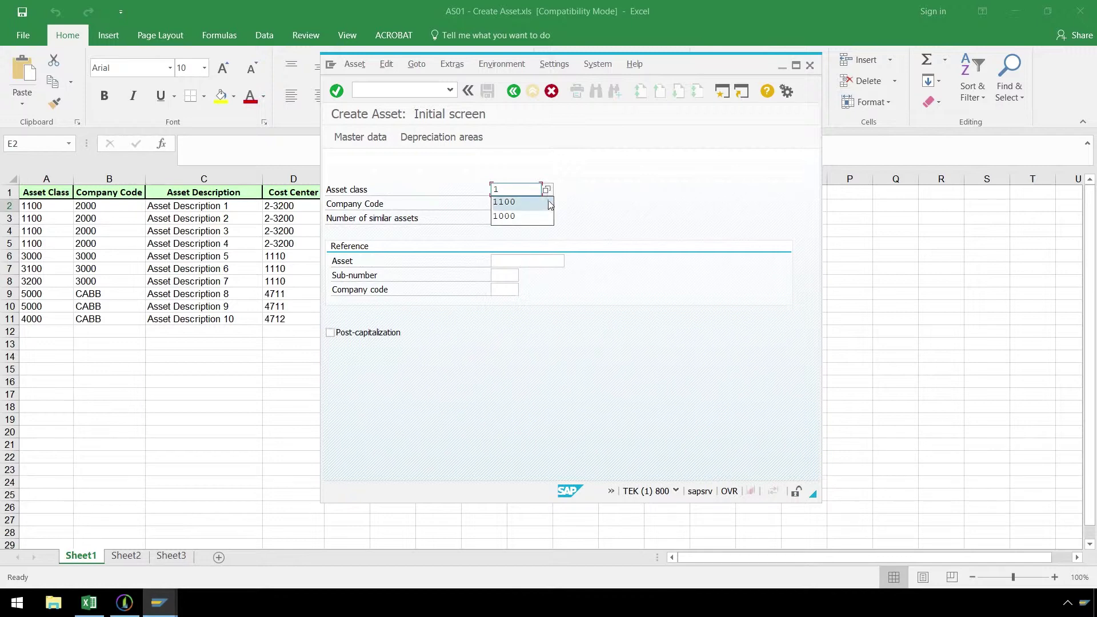
click(543, 204)
click(505, 204)
text(2)
click(509, 212)
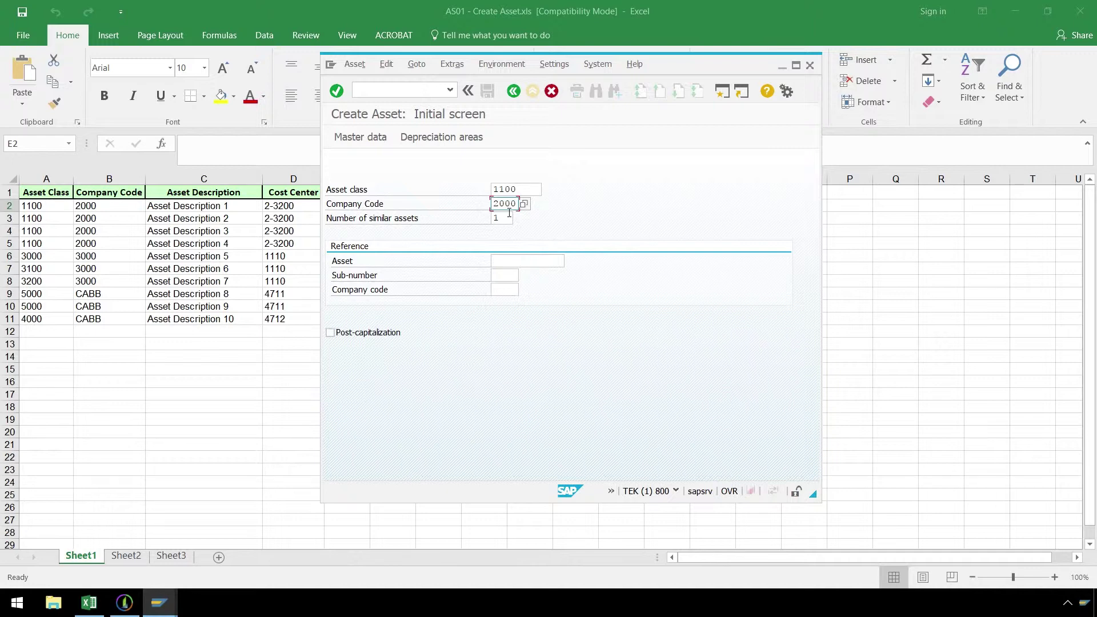
click(340, 95)
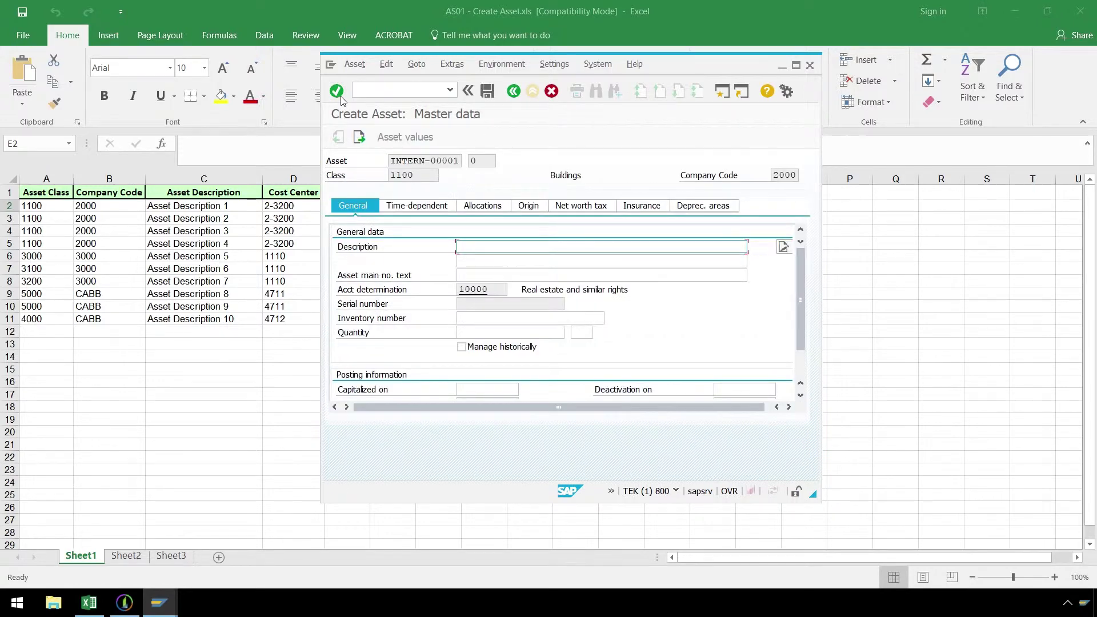
- Set the description to Asset Description 1 and the time-dependent cost center to 2-3200
text(a)
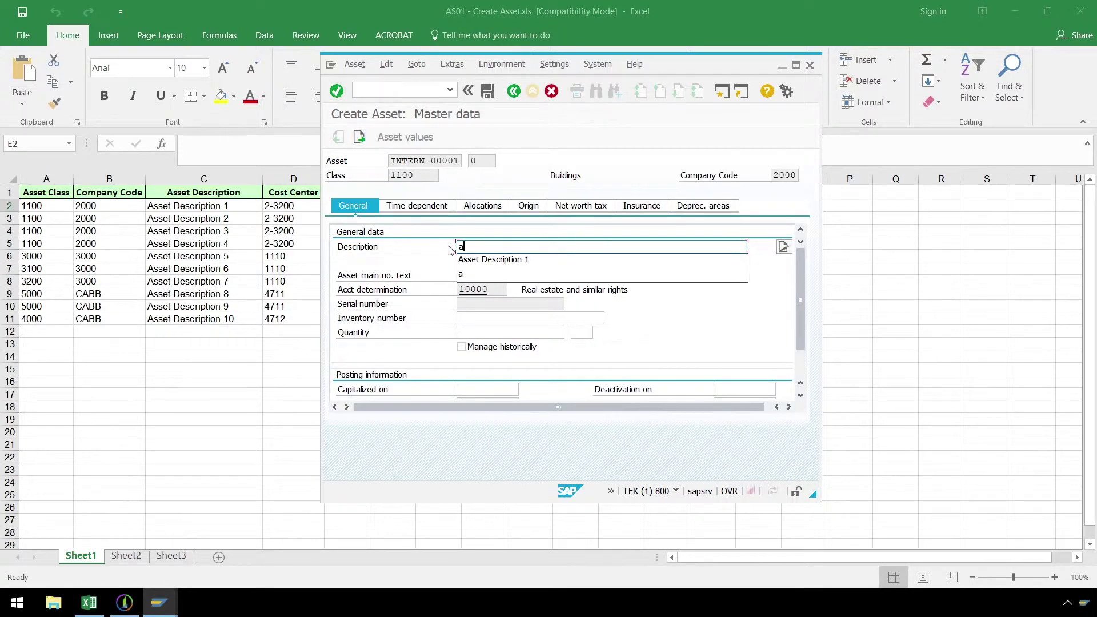
click(463, 260)
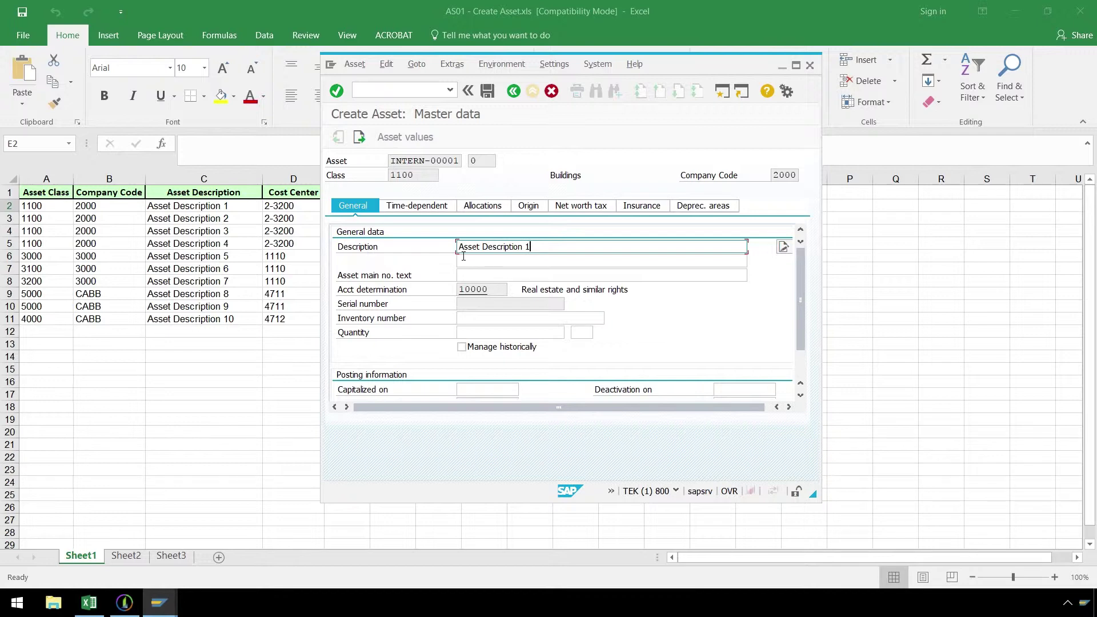
click(442, 209)
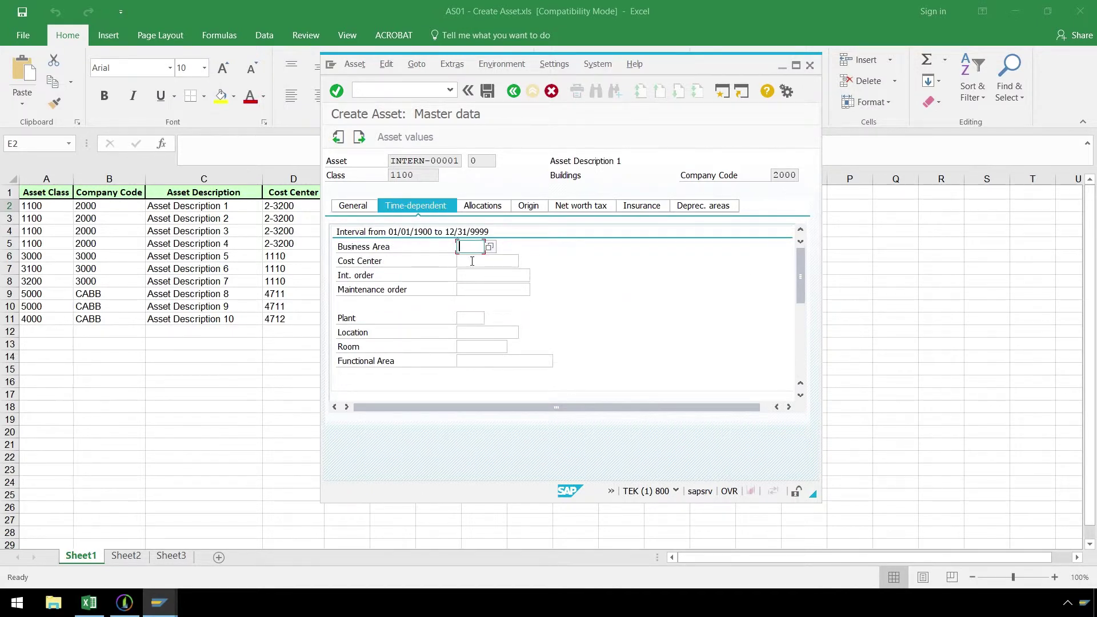
click(472, 262)
text(2)
click(477, 272)
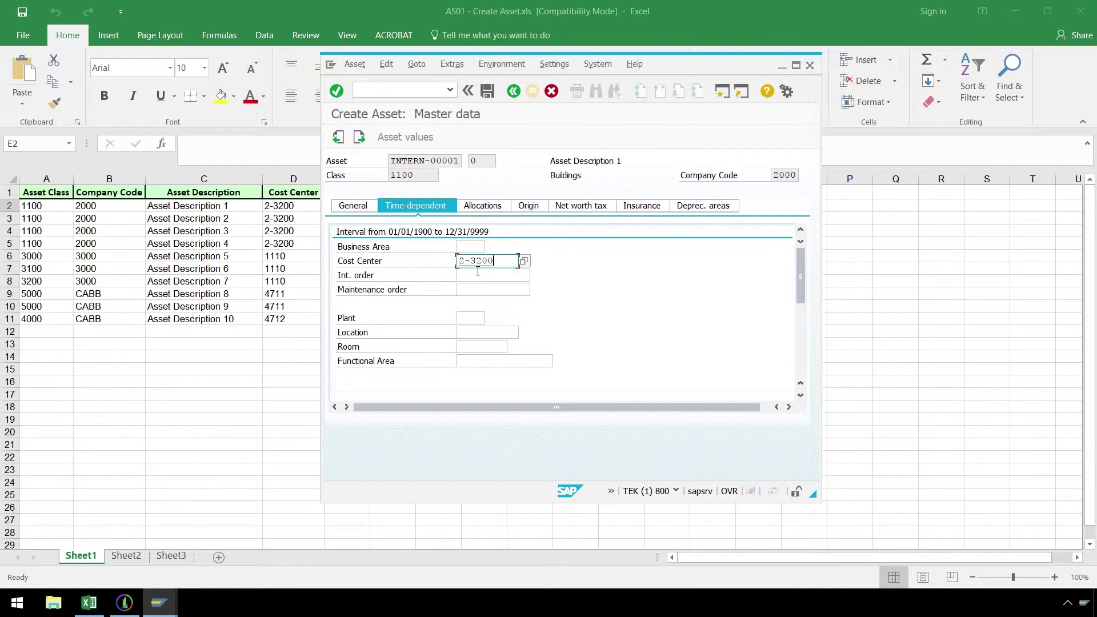
- Save the new asset, then enlarge the iBook sample sheet panel in Process Runner
click(492, 96)
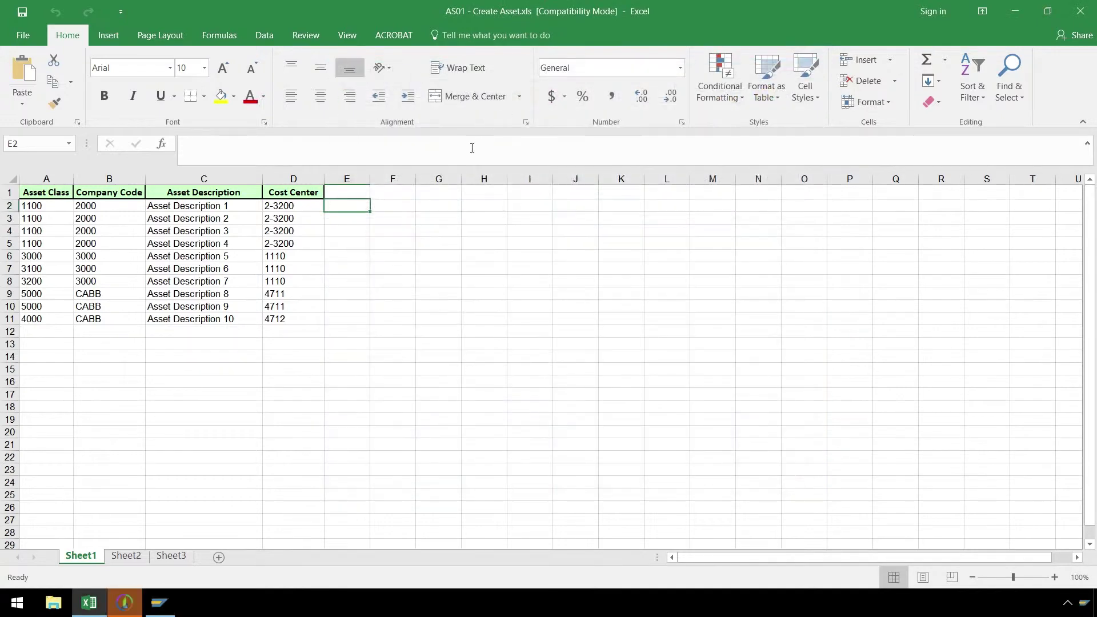
click(134, 606)
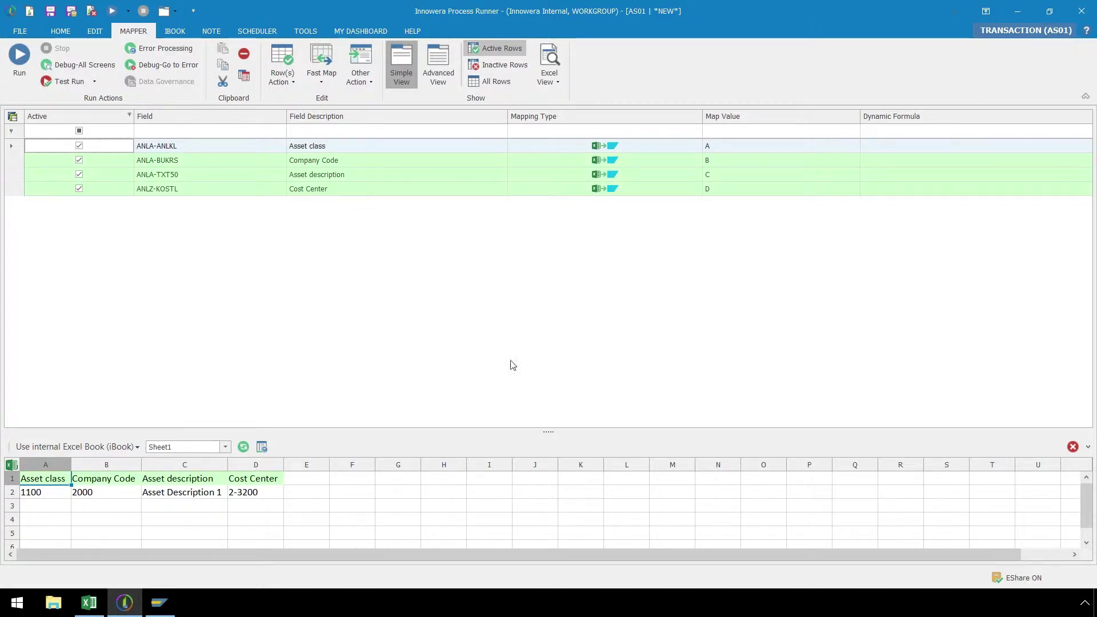
mouse_move(552, 431)
mouse_down()
mouse_move(547, 407)
mouse_move(509, 372)
mouse_up()
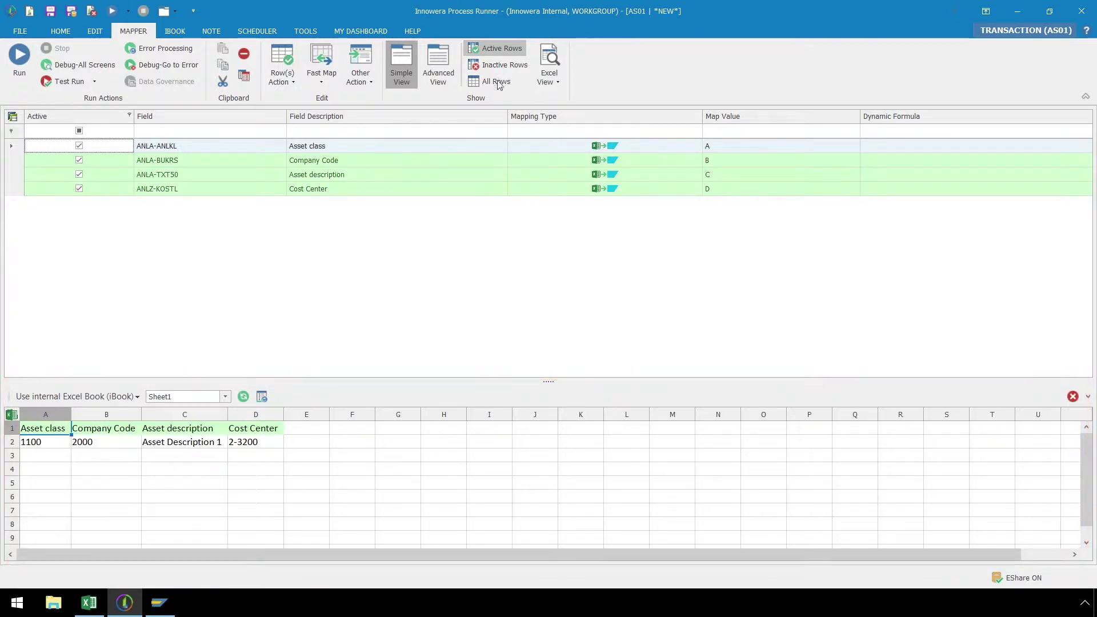
click(176, 31)
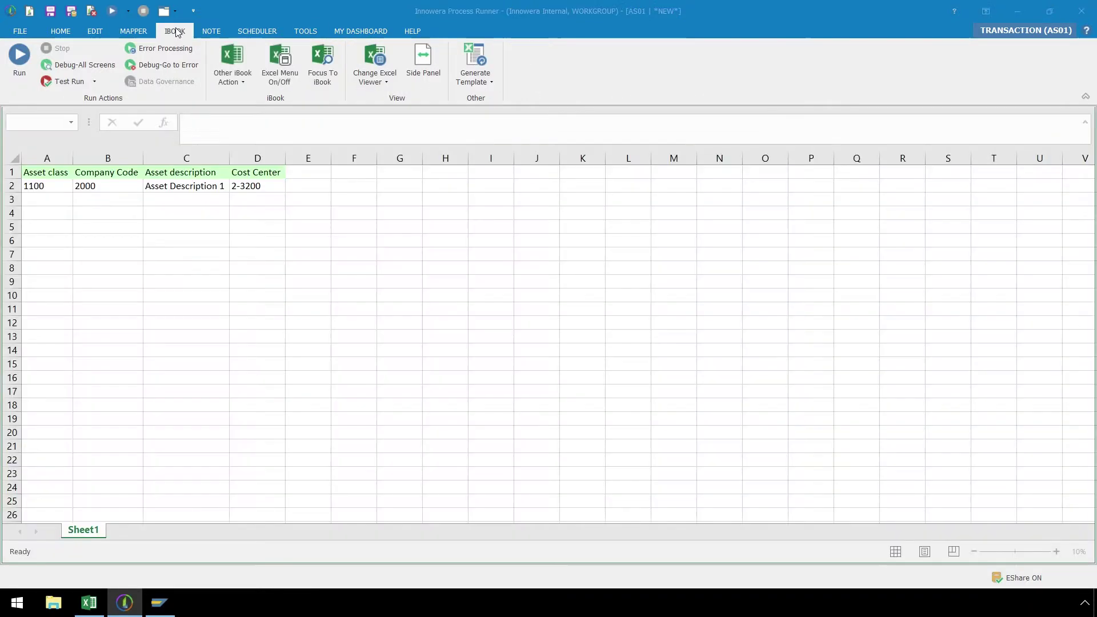
click(302, 182)
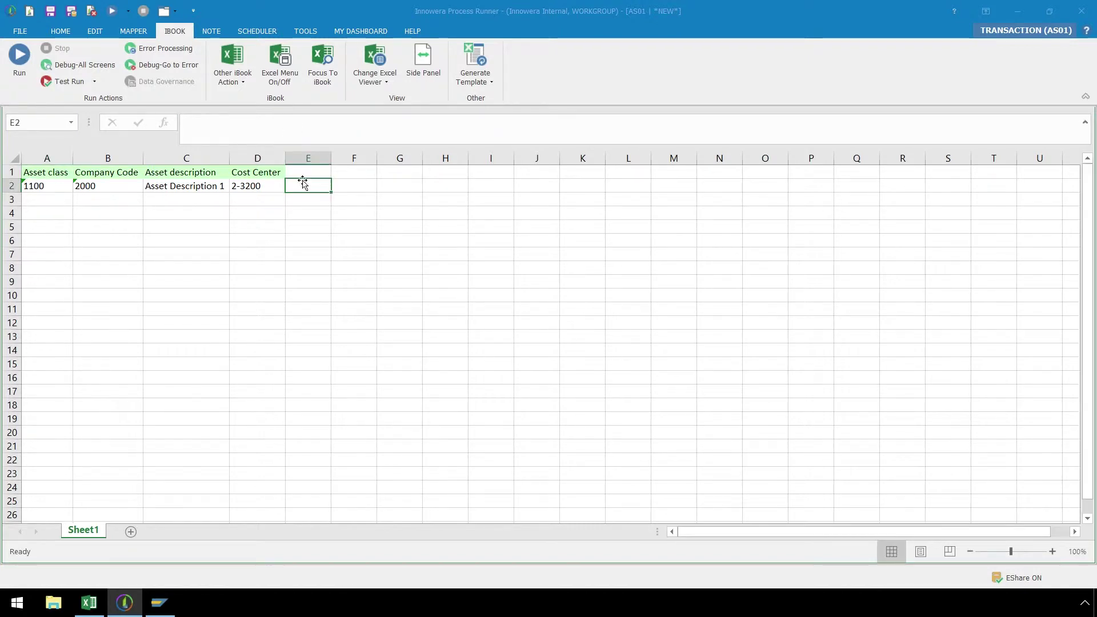
text(data)
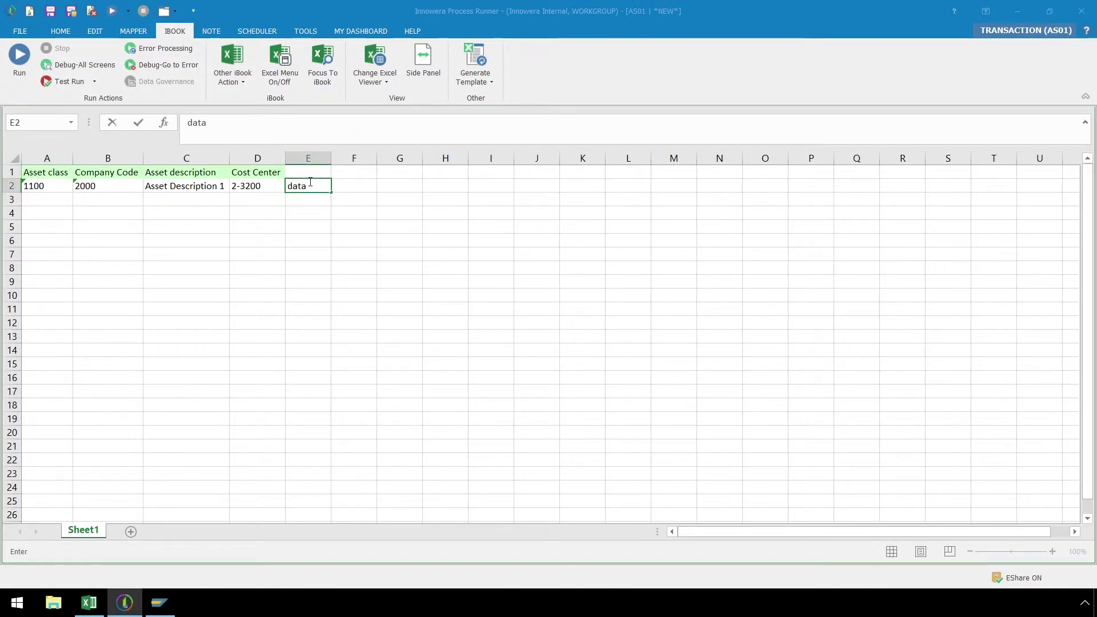
key(BackSpace)
key(BackSpace)
key(BackSpace)
key(BackSpace)
click(133, 31)
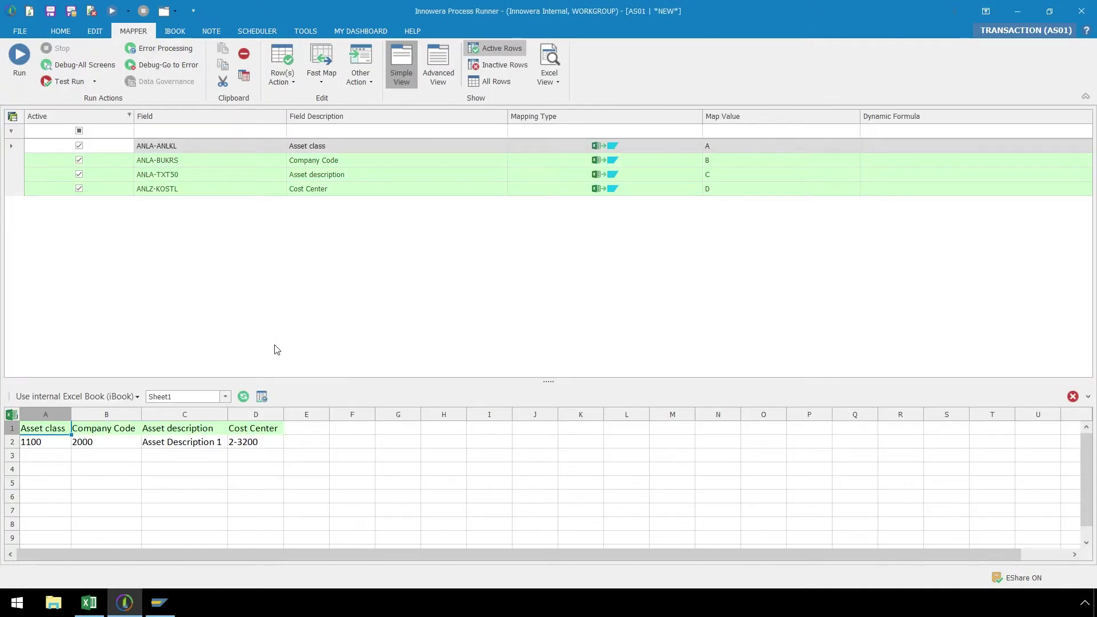
click(311, 443)
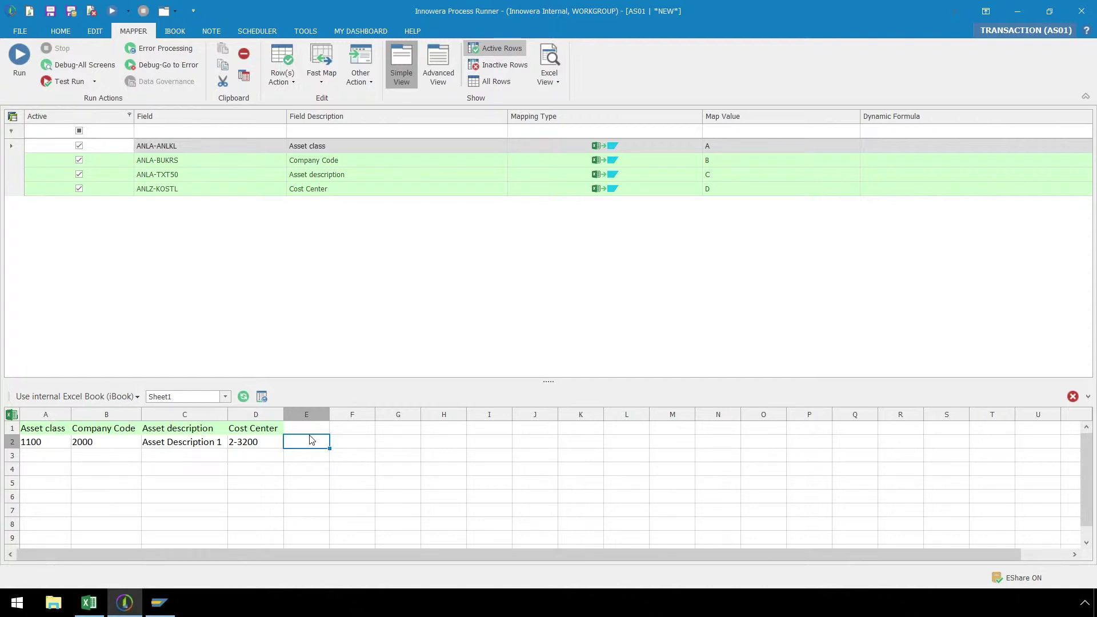
- Switch the data source to the external Excel file AS01 - Create Asset.xls on the Desktop
click(132, 390)
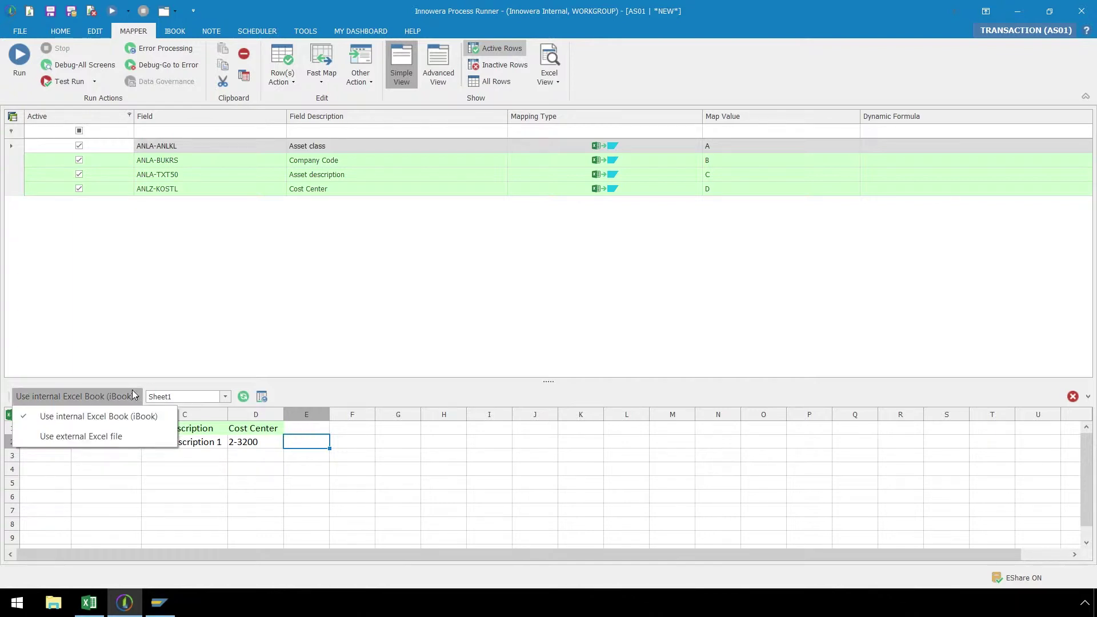
click(123, 438)
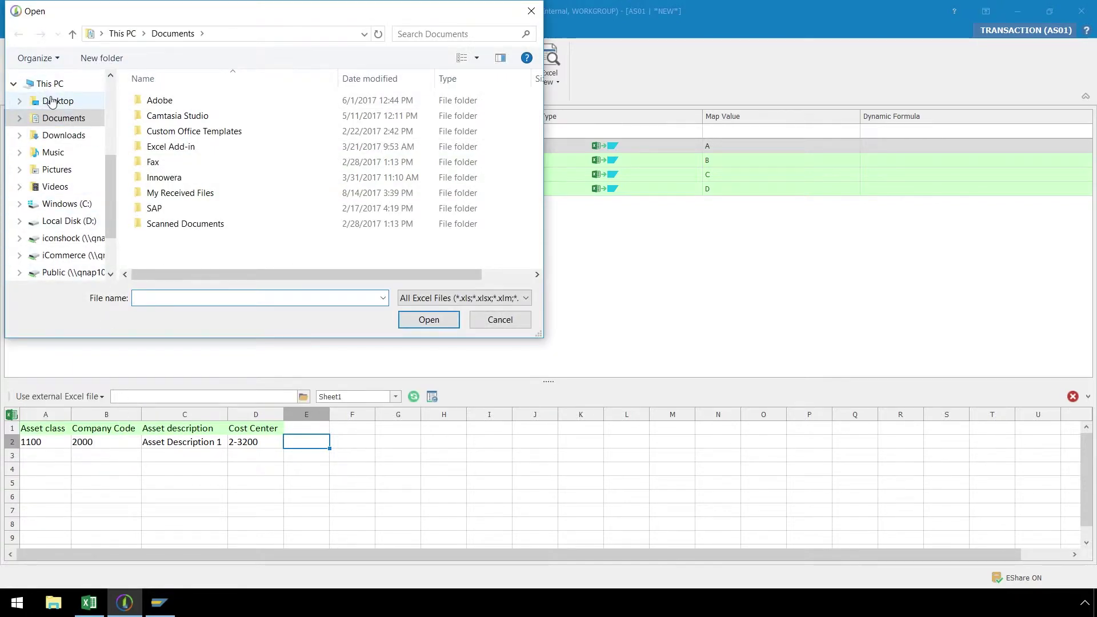
click(51, 100)
click(158, 104)
double_click(158, 104)
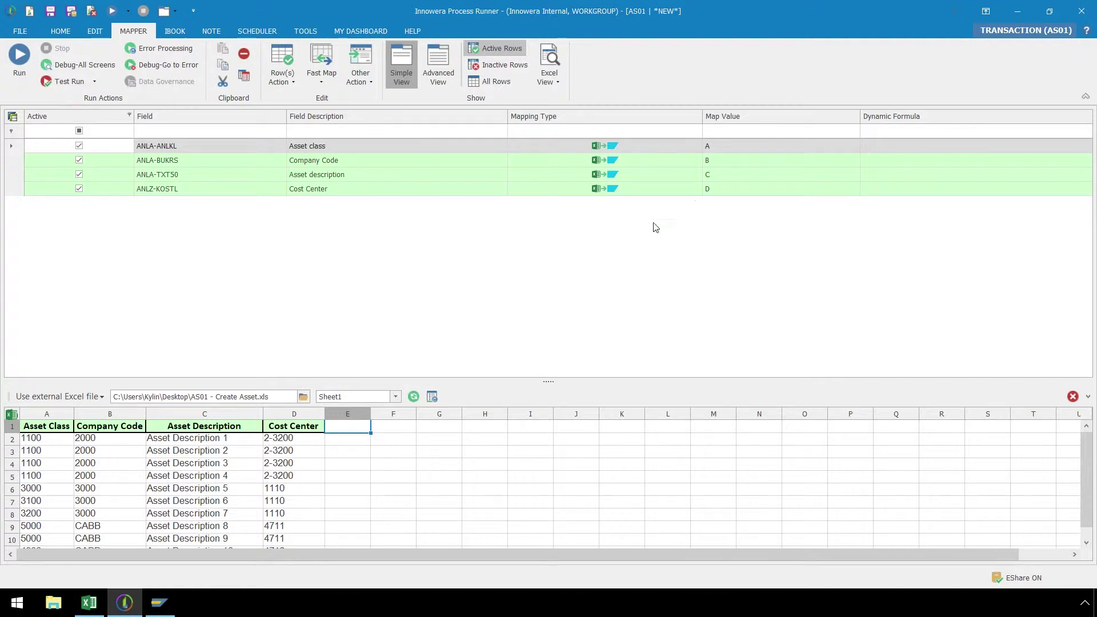
- Keep Cost Center mapped to column D after dragging column E onto it, then list Asset class mapping types
drag(347, 414, 736, 192)
click(736, 192)
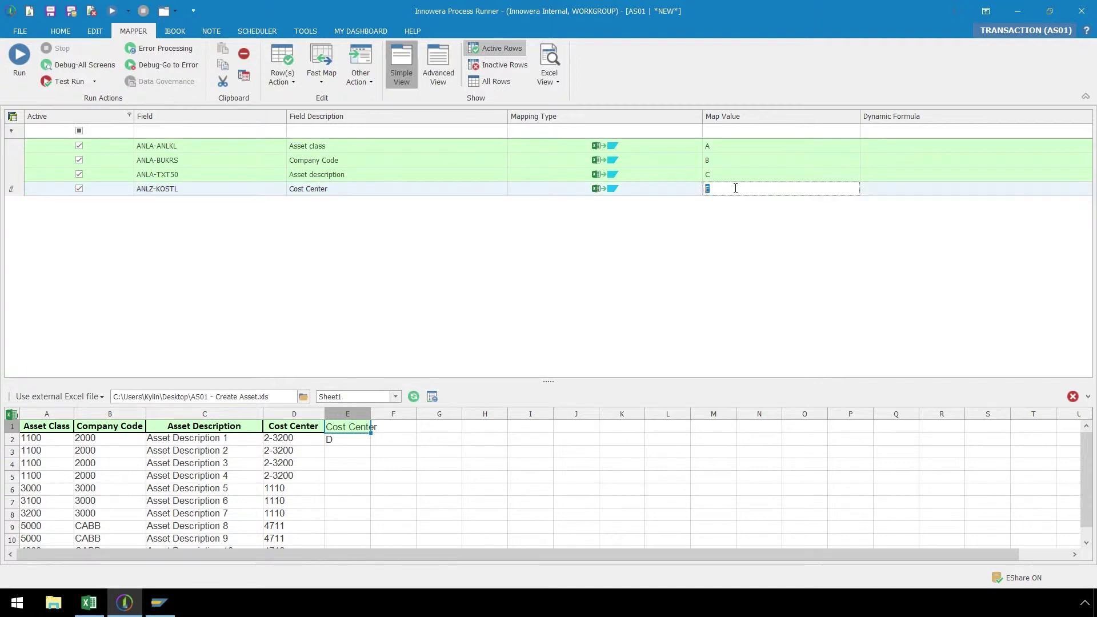
text(D)
click(697, 148)
click(697, 147)
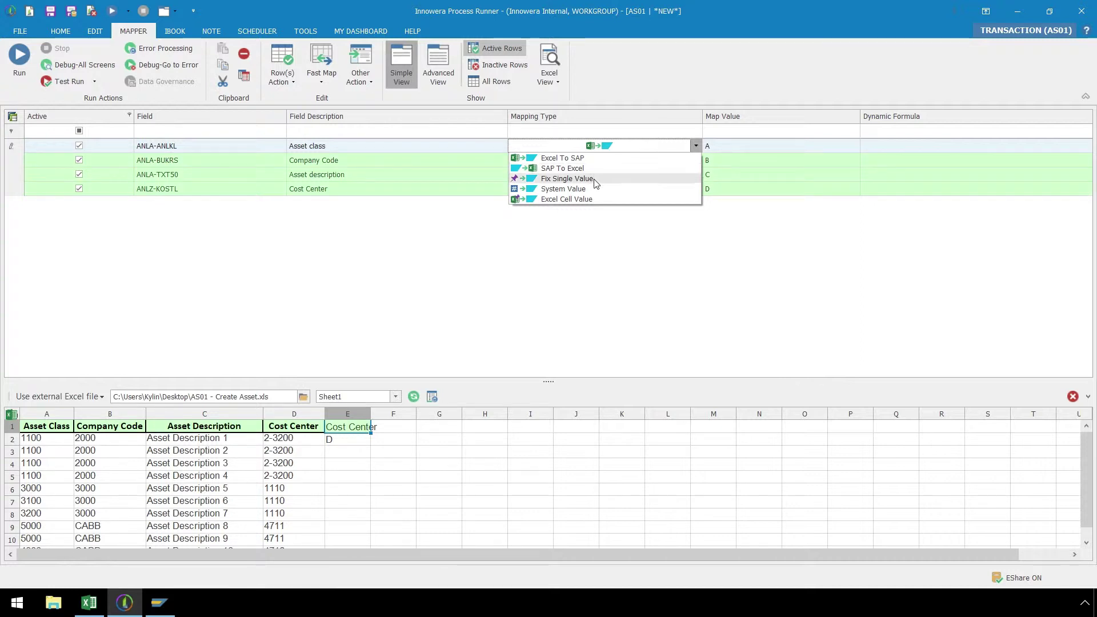
click(600, 178)
click(720, 147)
text(1100)
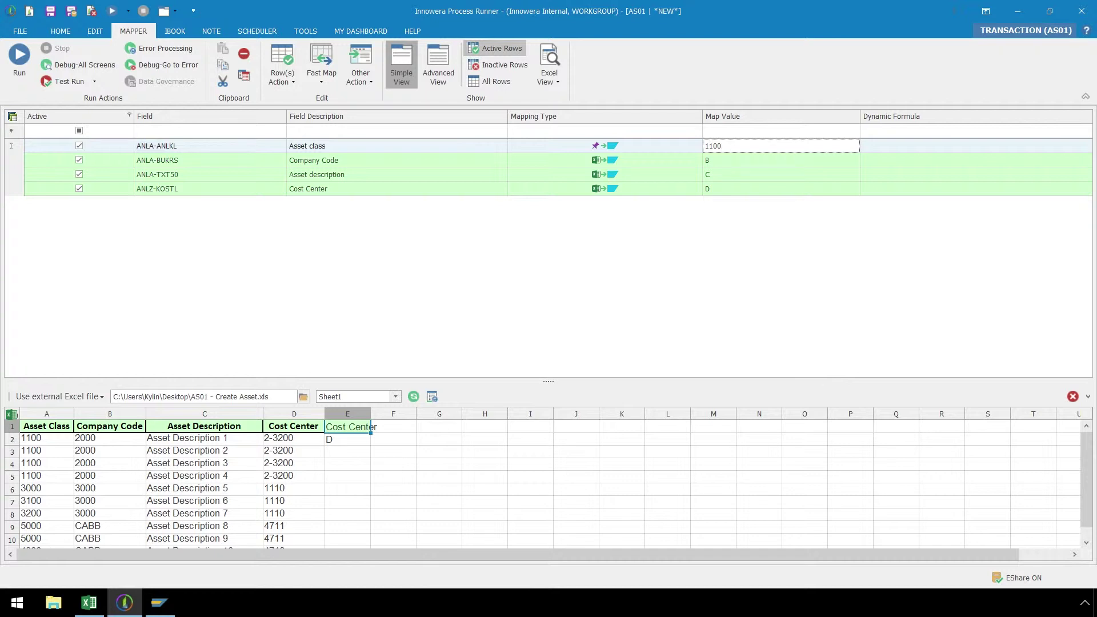
click(694, 146)
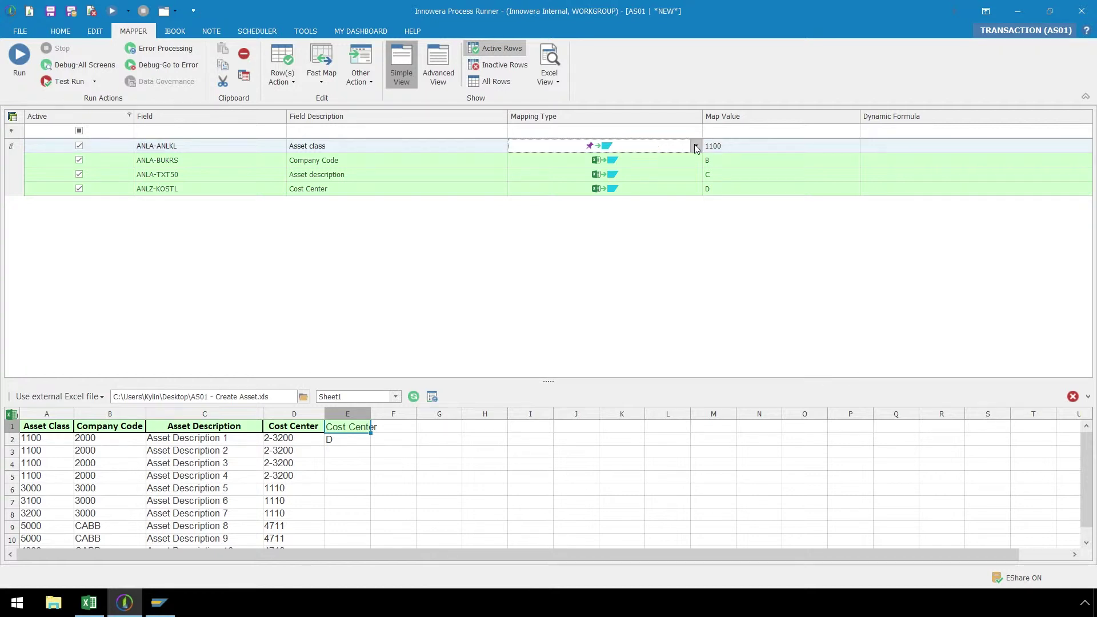
click(696, 146)
click(673, 189)
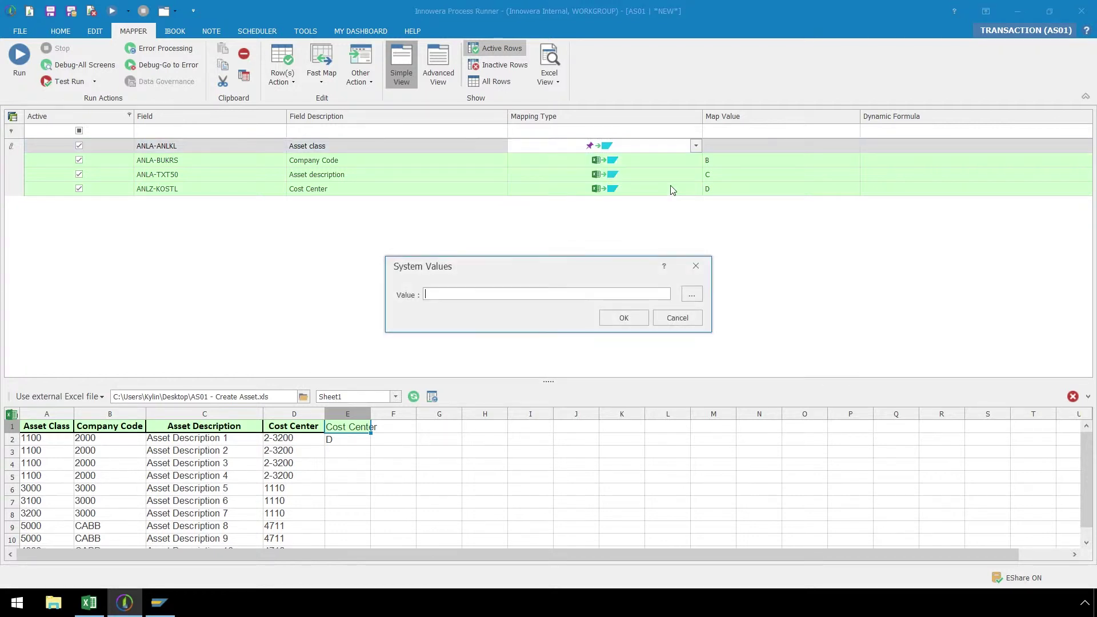
click(690, 293)
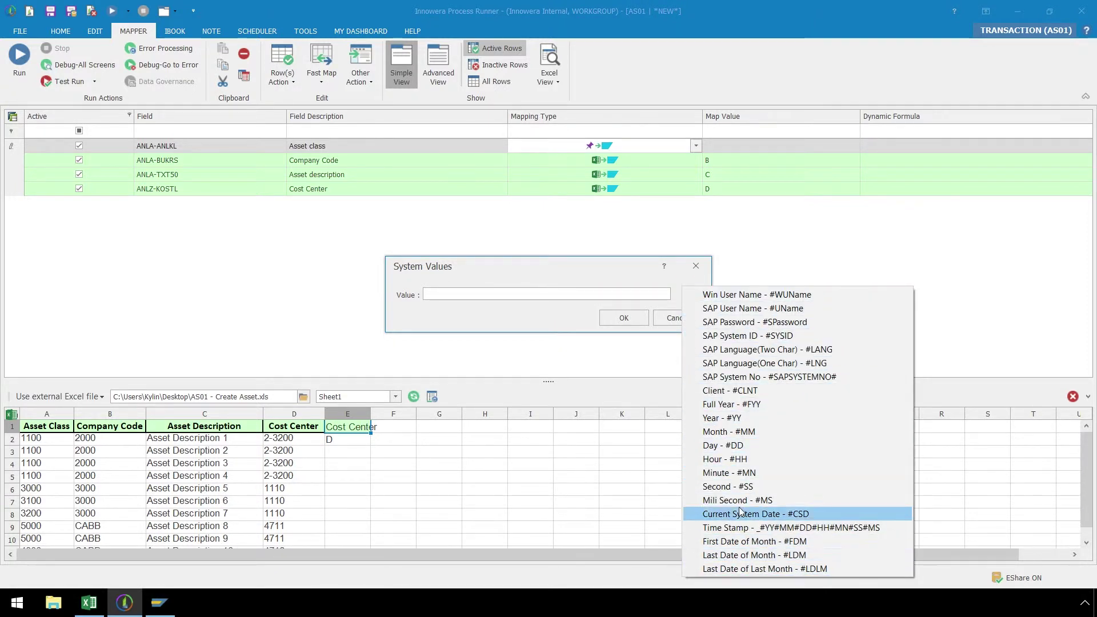
click(668, 318)
click(696, 147)
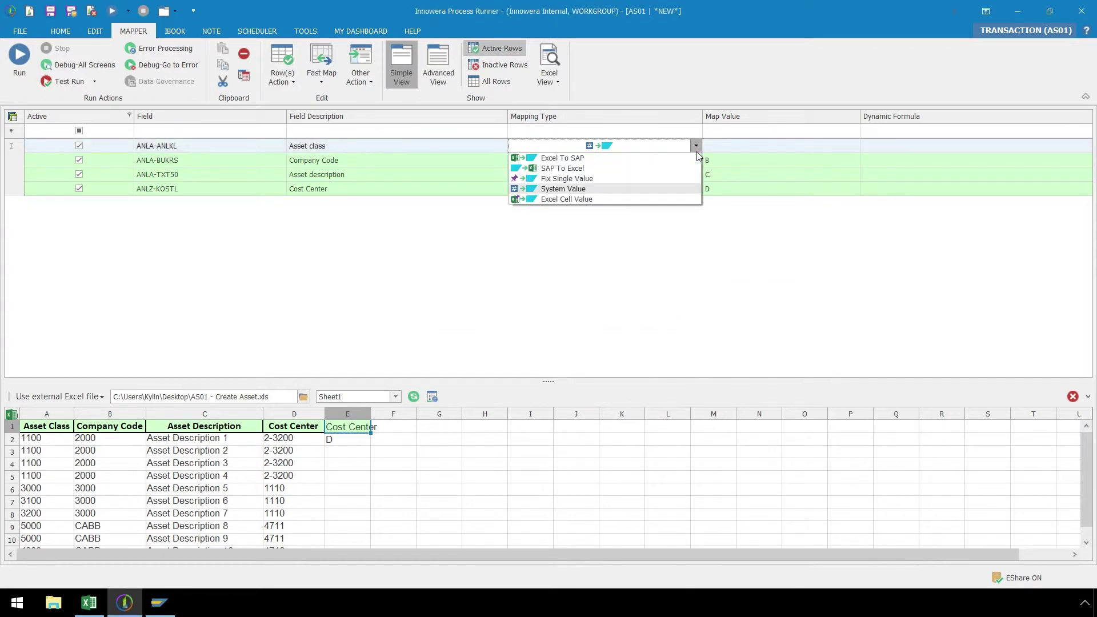
click(669, 199)
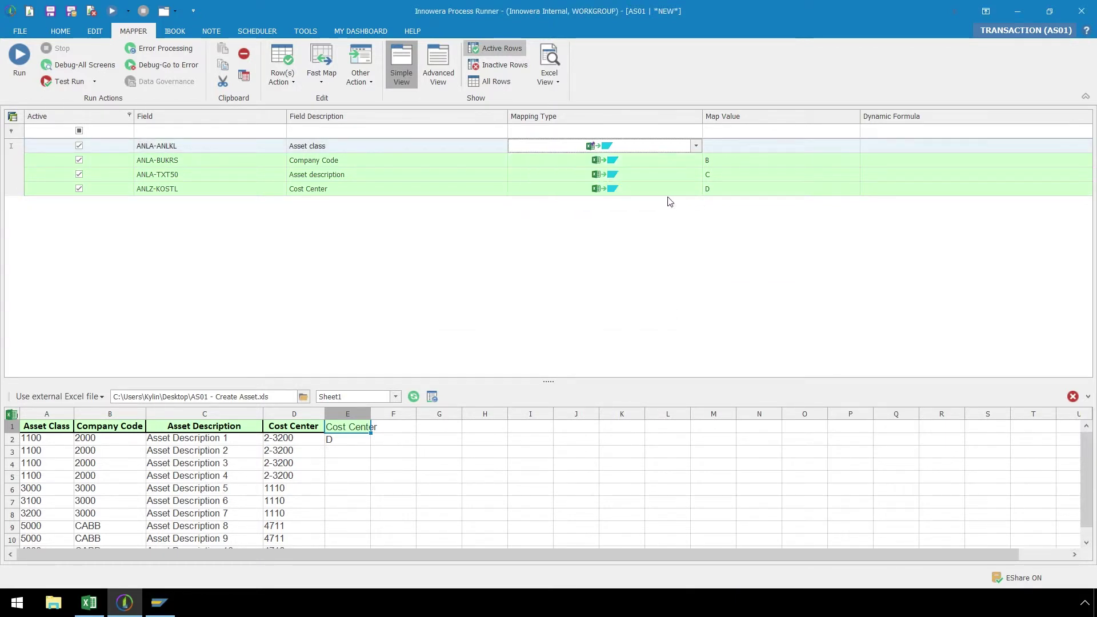
click(732, 143)
text(A2)
key(BackSpace)
click(692, 149)
click(696, 146)
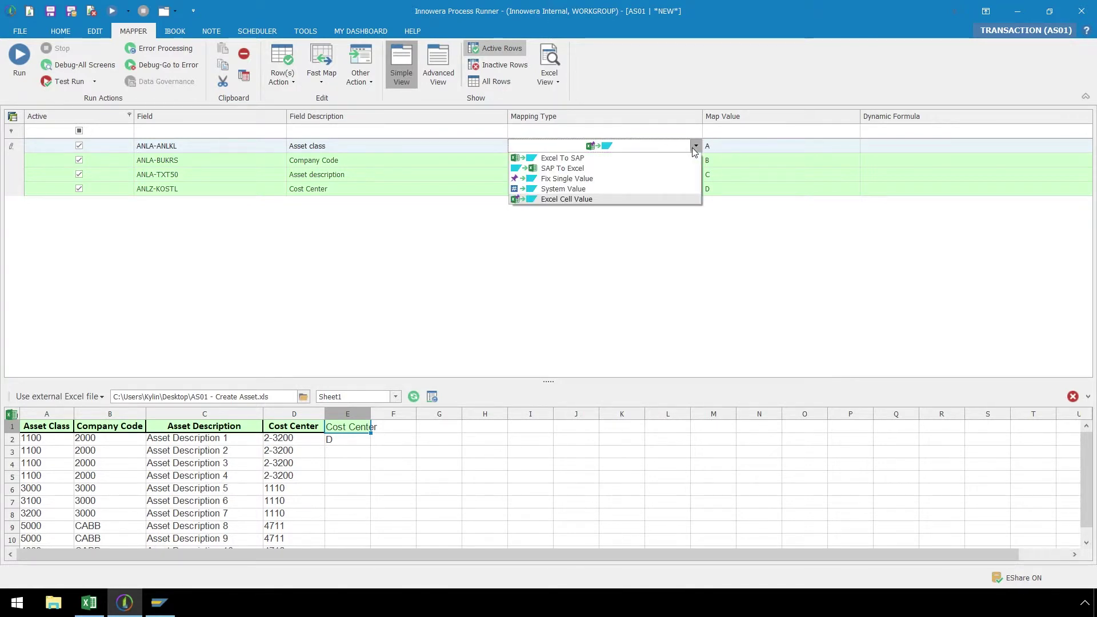
click(671, 163)
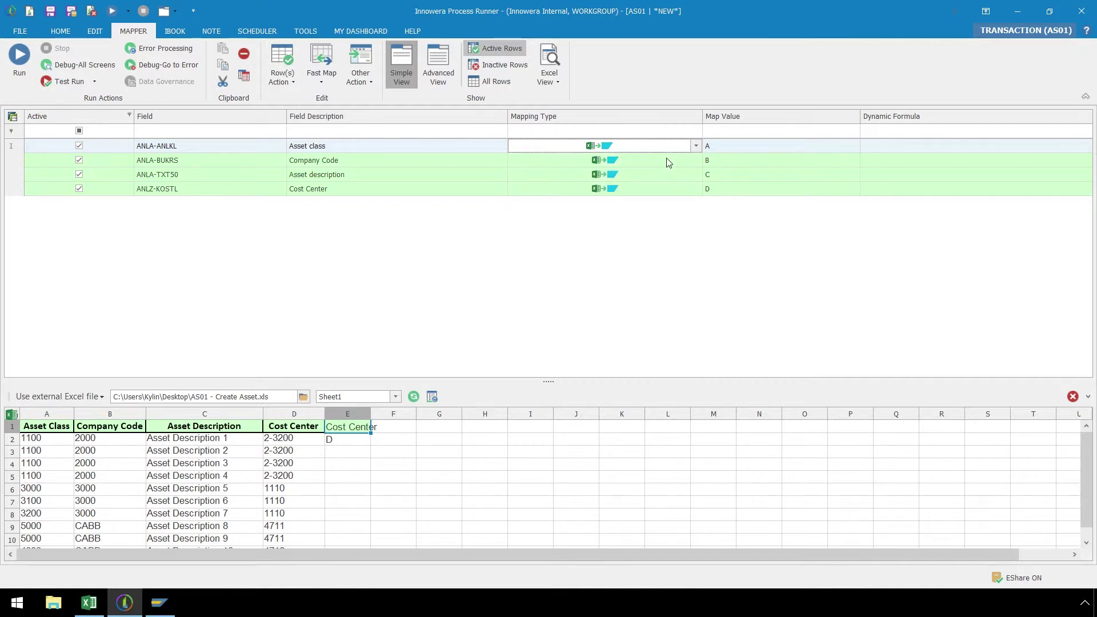
- Add the Quantity (ANLA-MENGE) and Base Unit of Measure (ANLA-MEINS) fields to the mapping
click(368, 79)
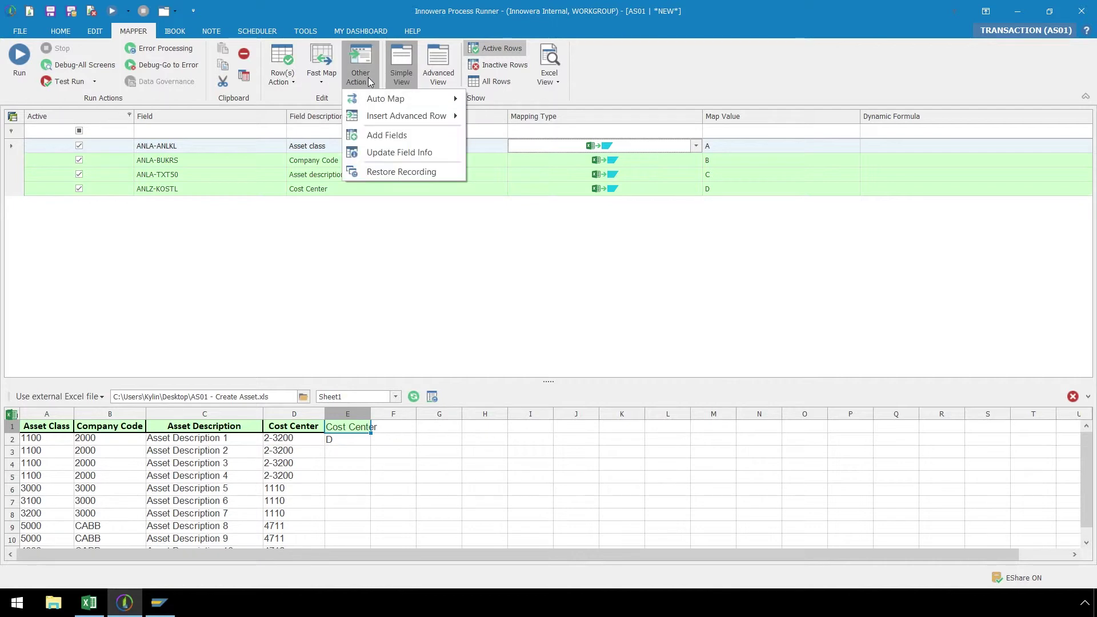
click(389, 135)
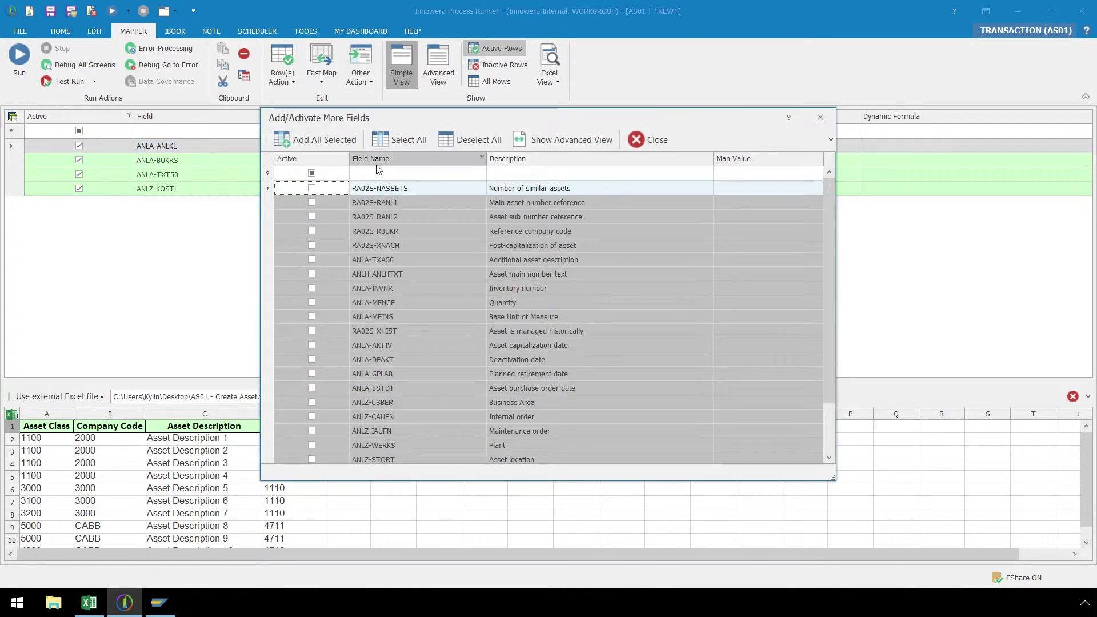
click(311, 303)
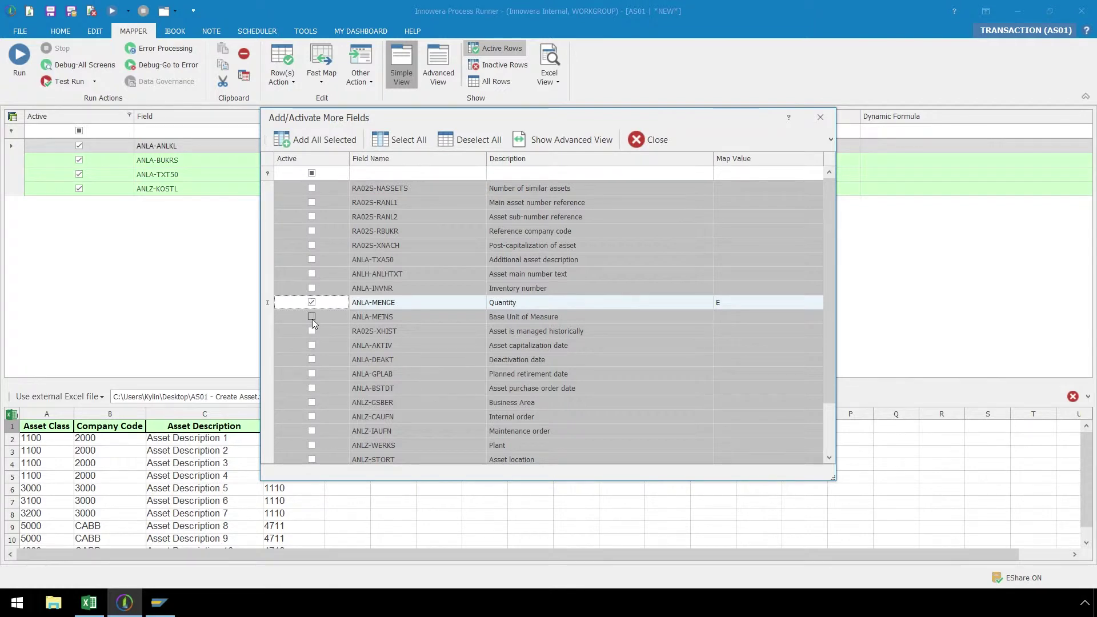
click(312, 319)
click(312, 318)
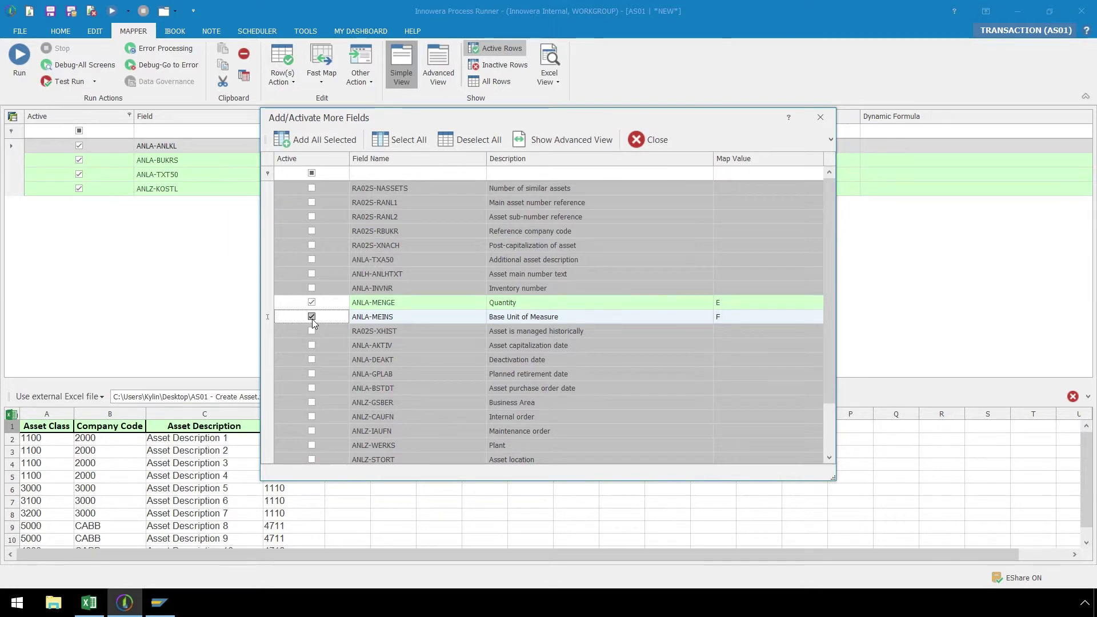
click(342, 141)
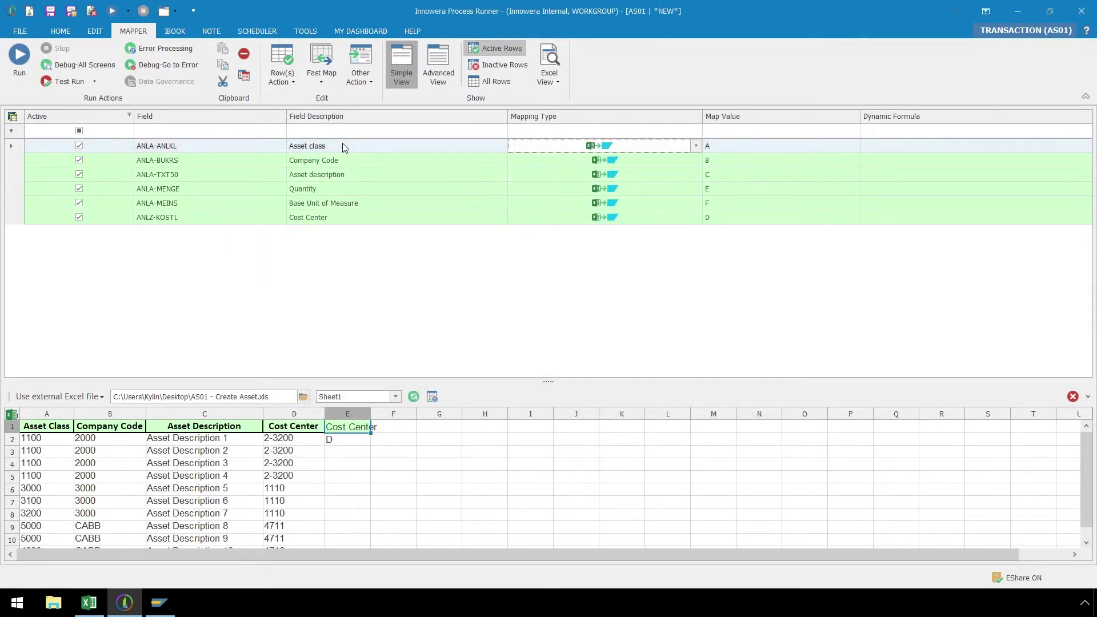
- Begin saving the process file locally with Save As
click(28, 29)
click(60, 231)
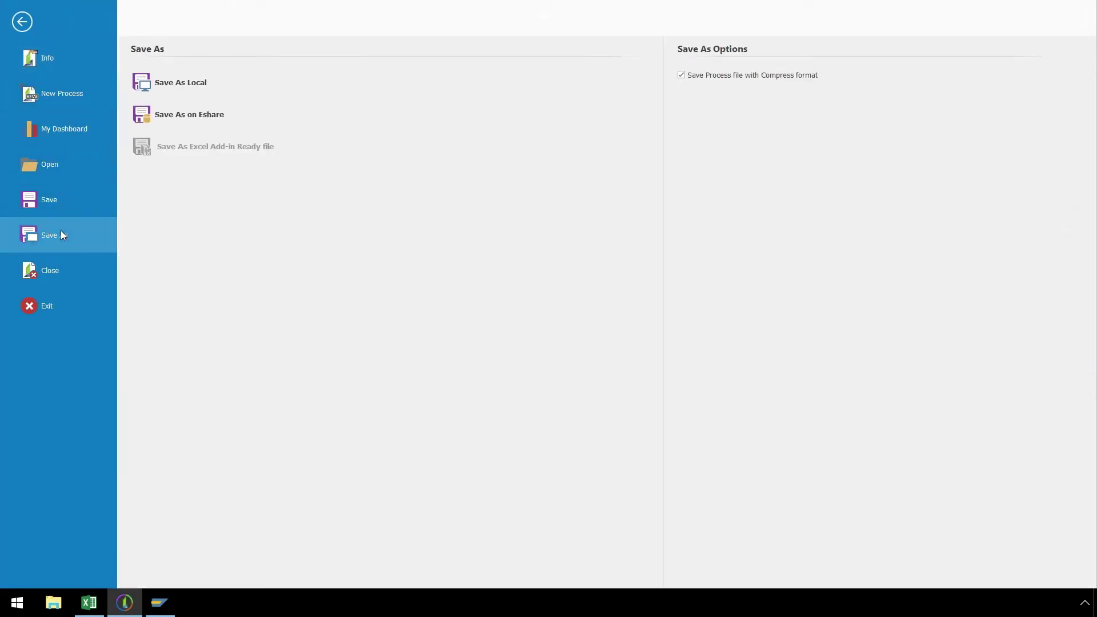
click(201, 84)
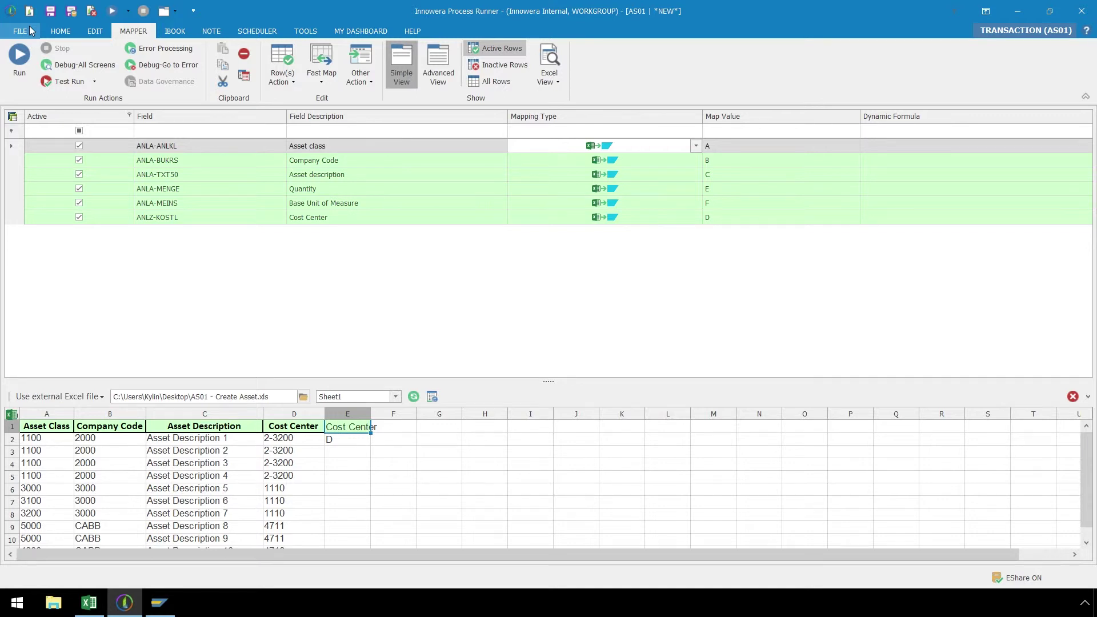
- Deactivate the Quantity and Base Unit of Measure rows, confirming with Yes
click(16, 189)
shift+click(16, 203)
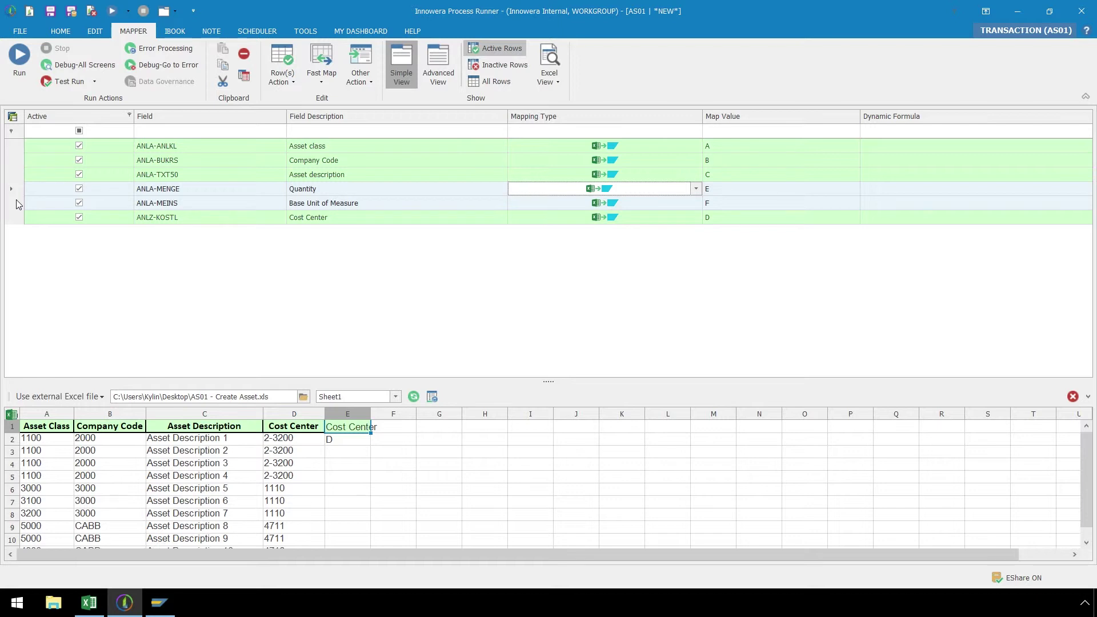
click(287, 82)
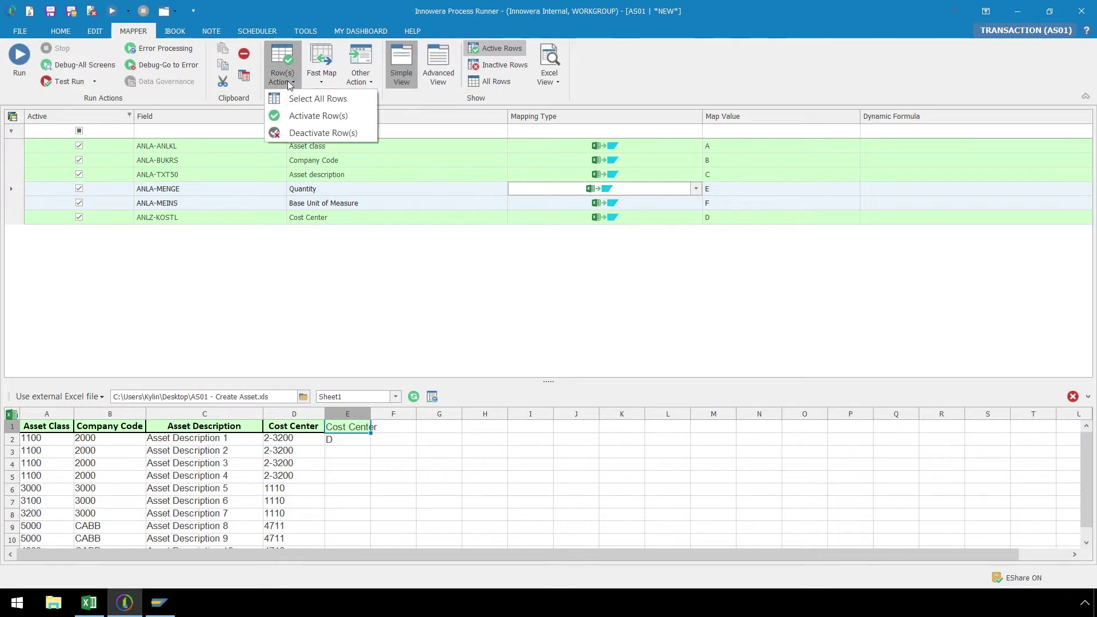
click(313, 133)
click(525, 317)
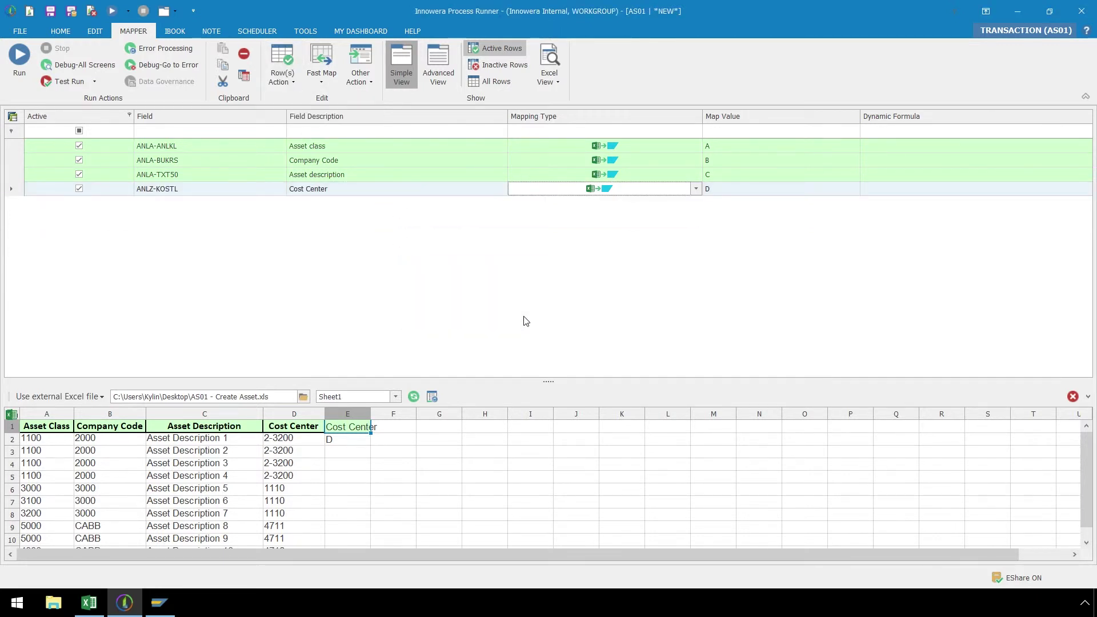
- Set the Excel end row to 11 and run, saving the process locally as AS01_31082017025408683.itf
click(67, 32)
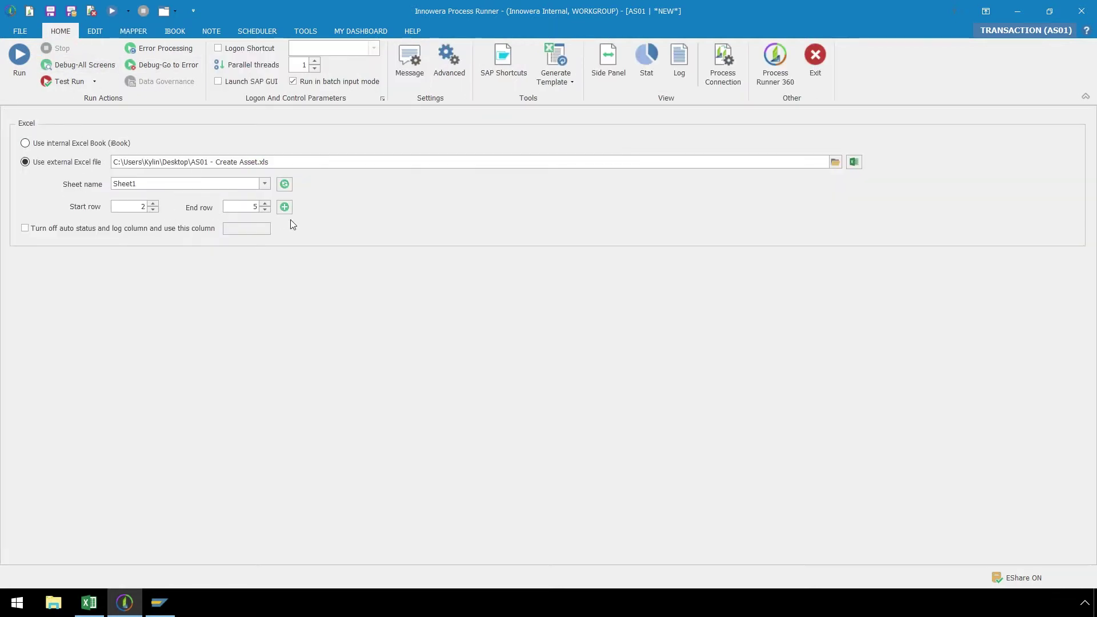
click(252, 206)
text(11)
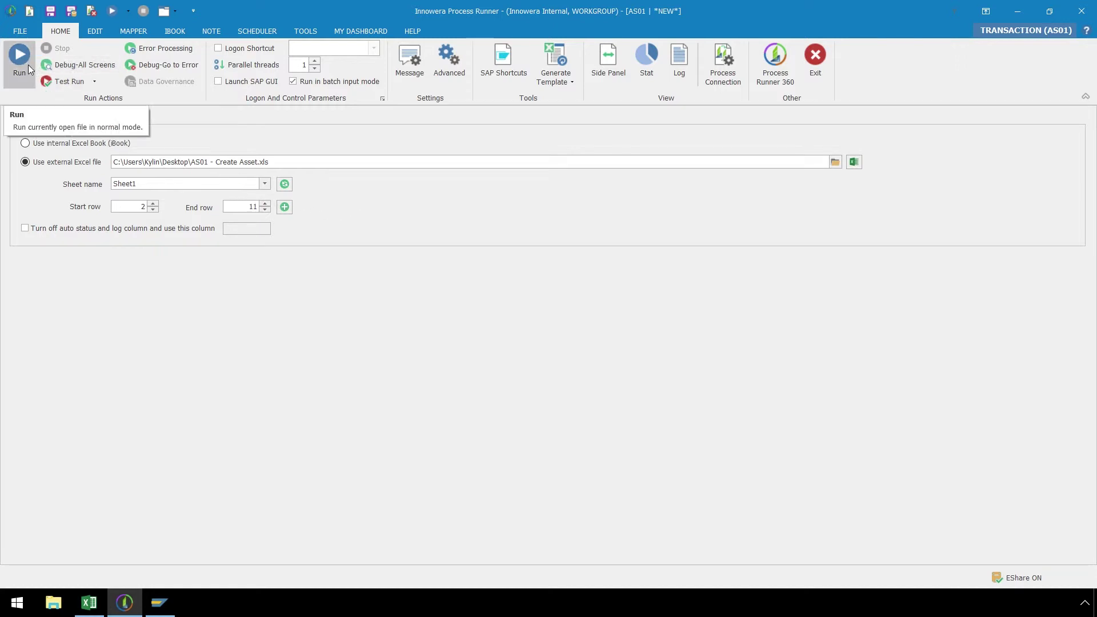
click(27, 66)
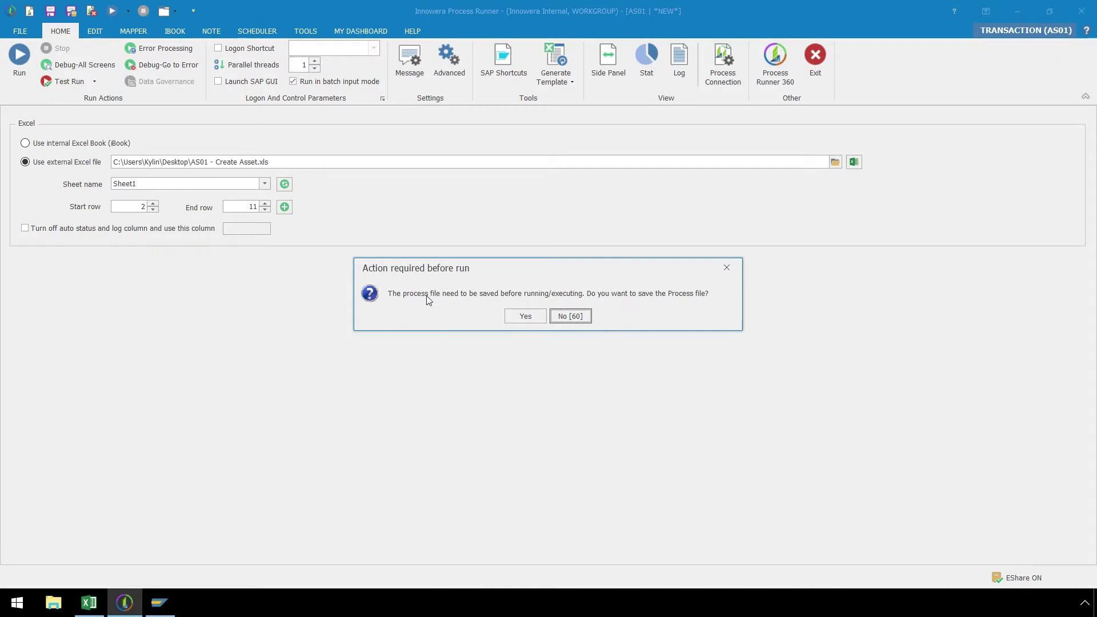
click(516, 317)
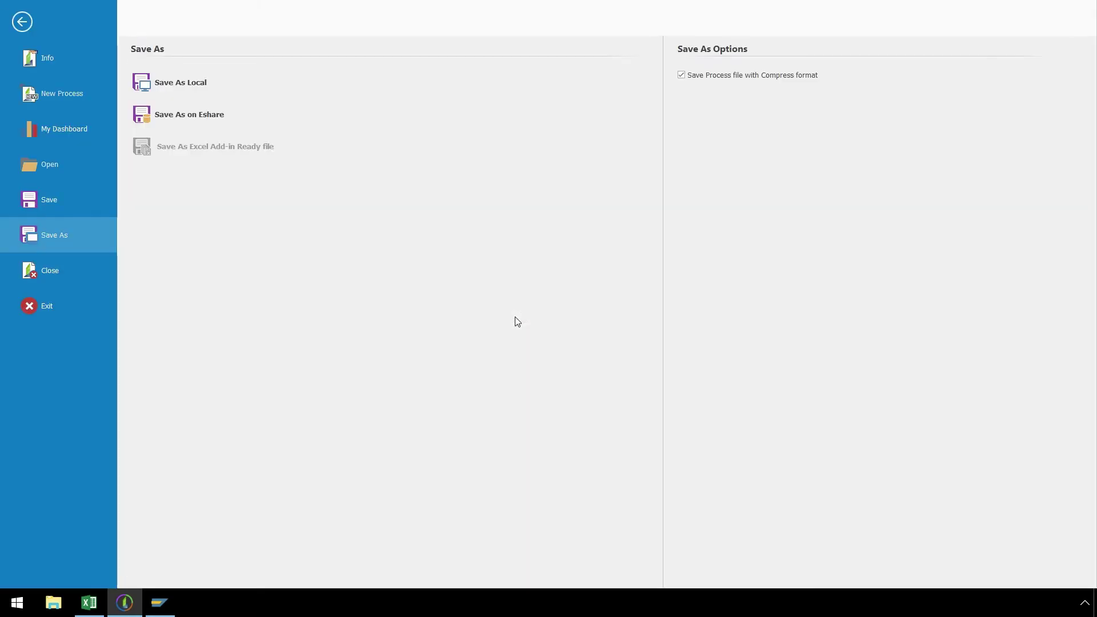
click(265, 86)
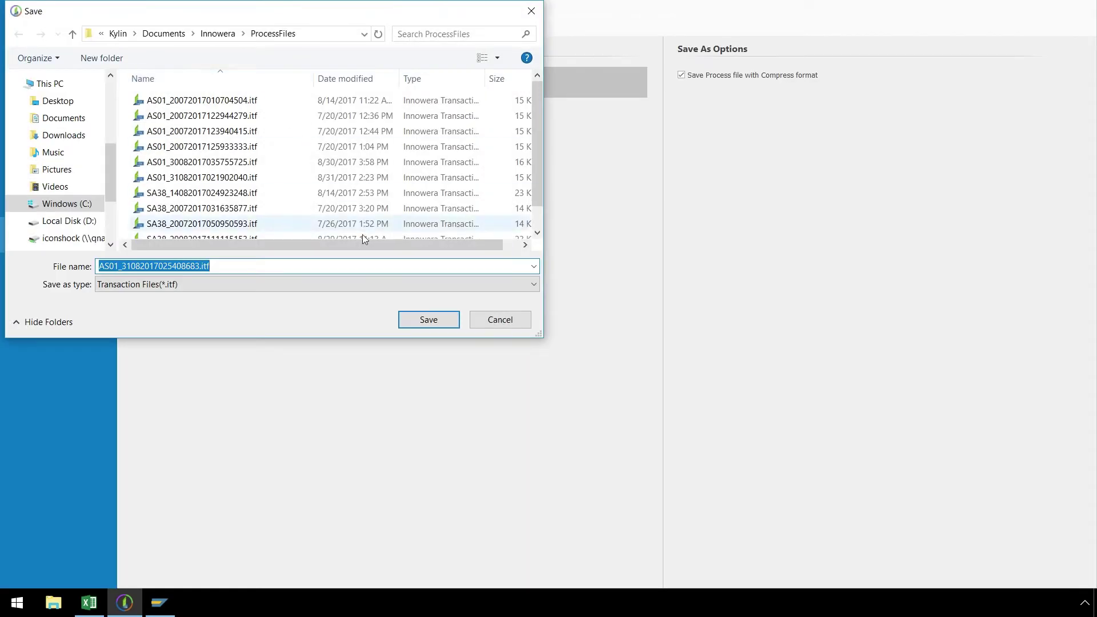
click(415, 316)
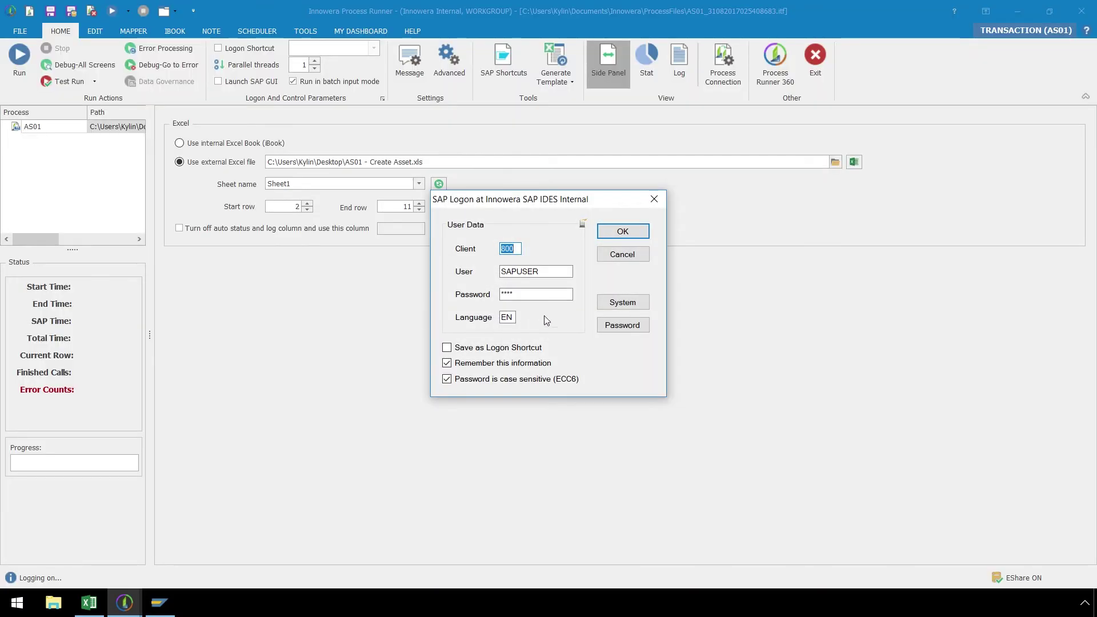
- Confirm the SAP logon so the assets for rows 2–11 are created
click(614, 232)
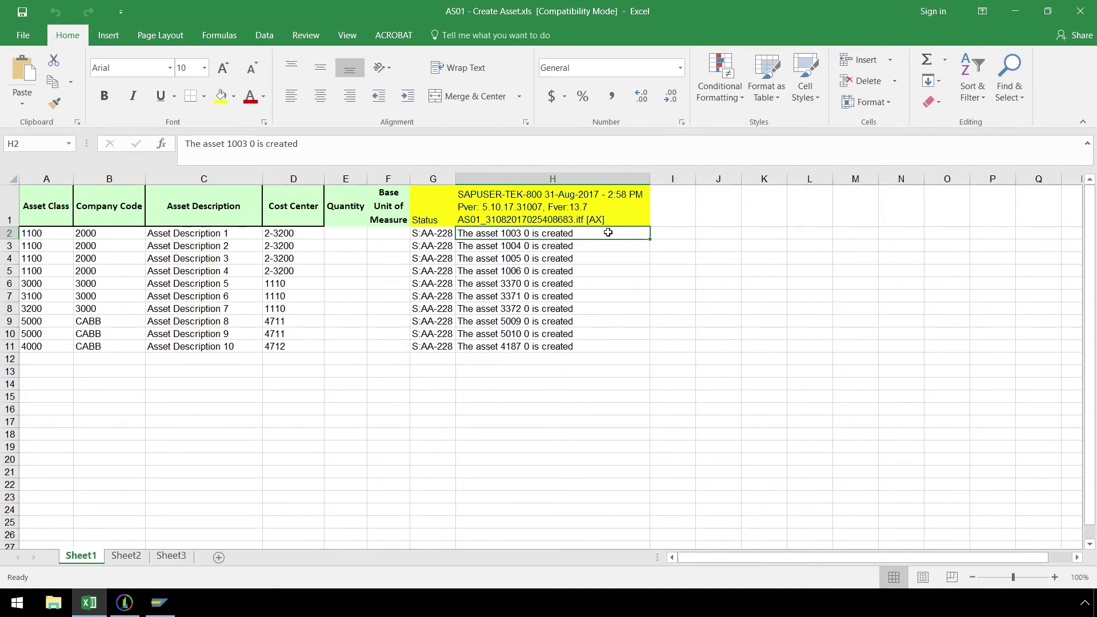
- Return to Process Runner, see the Finished run status, and view the HELP resources
click(124, 603)
click(413, 32)
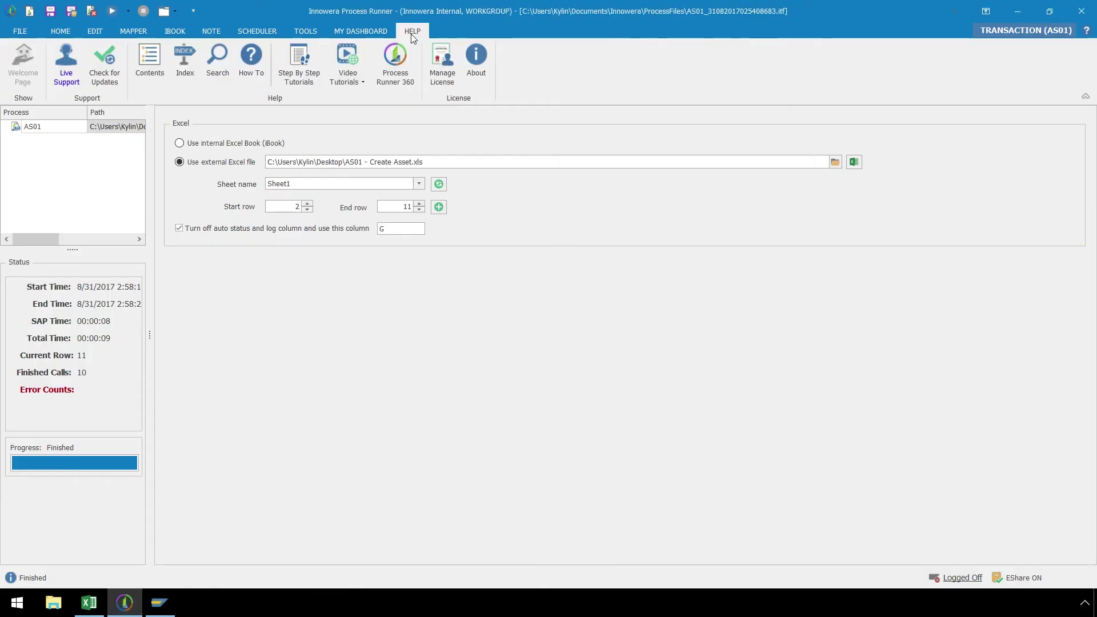